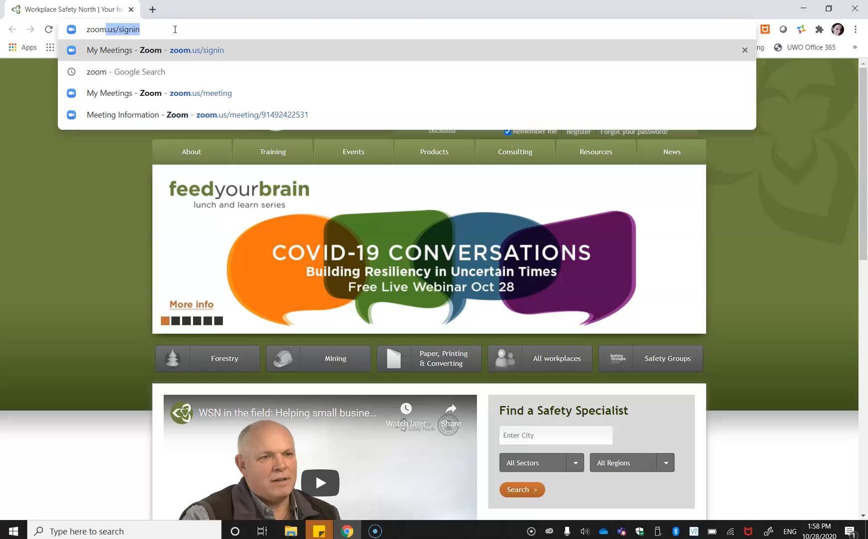
Go to the Zoom account site and open the meeting usage report for registrations and polls.
{"action": "key", "text": "Return"}
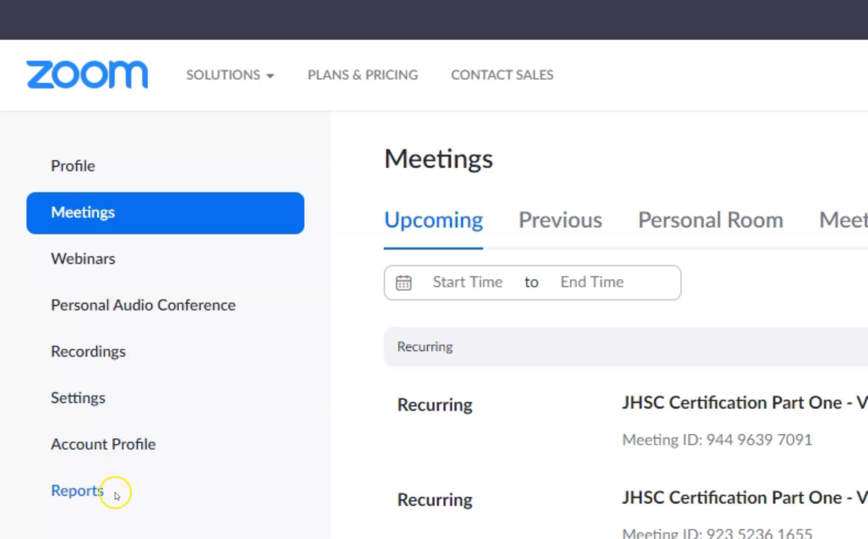
{"action": "left_click", "coordinate": [116, 495]}
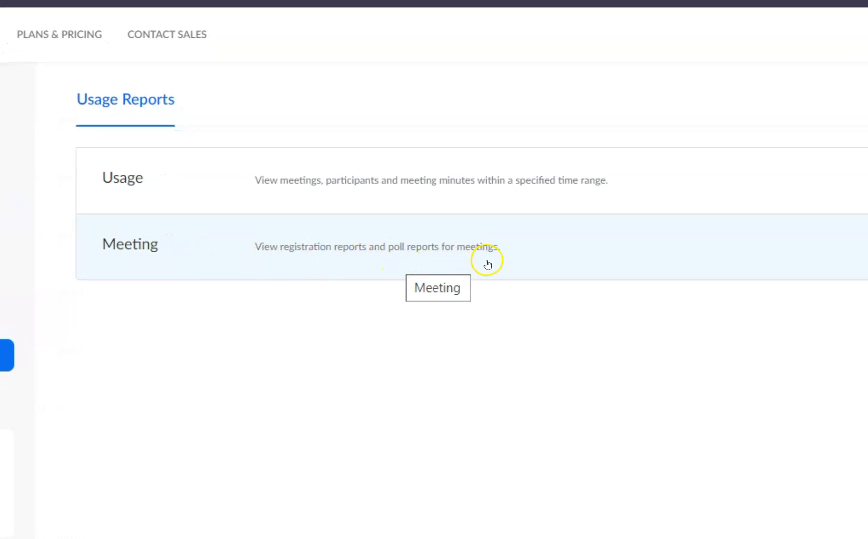
{"action": "left_click", "coordinate": [522, 254]}
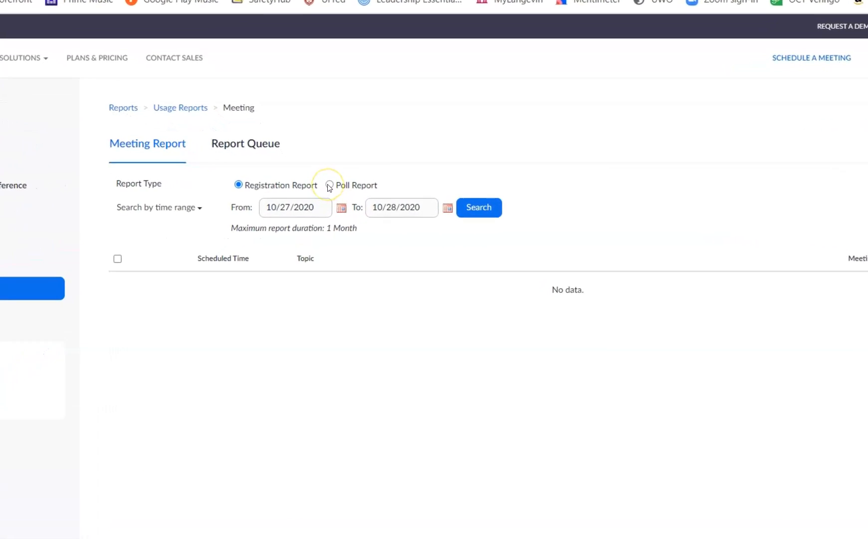
Search for poll reports from 09/29/2020 to 10/28/2020 and generate the one for the meeting started 09/30/2020 07:22:18 AM.
{"action": "left_click", "coordinate": [329, 185]}
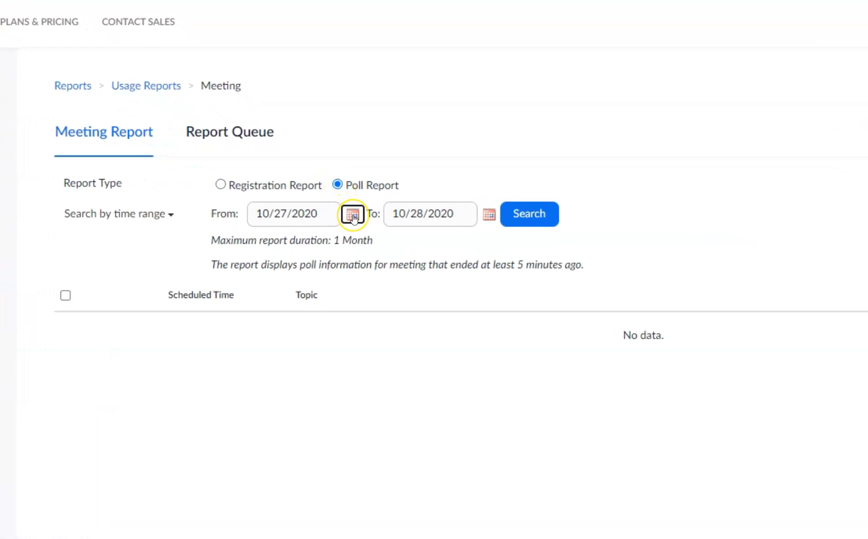
{"action": "left_click", "coordinate": [352, 216]}
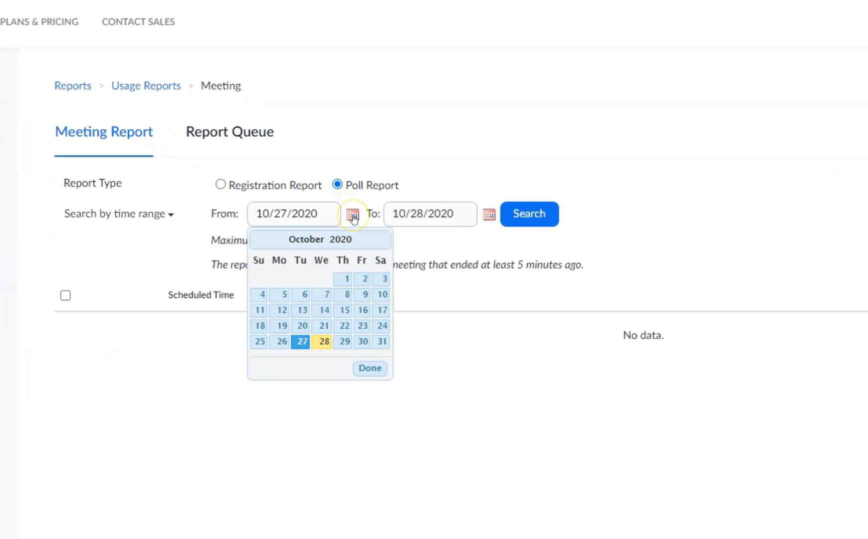
{"action": "left_click", "coordinate": [257, 239]}
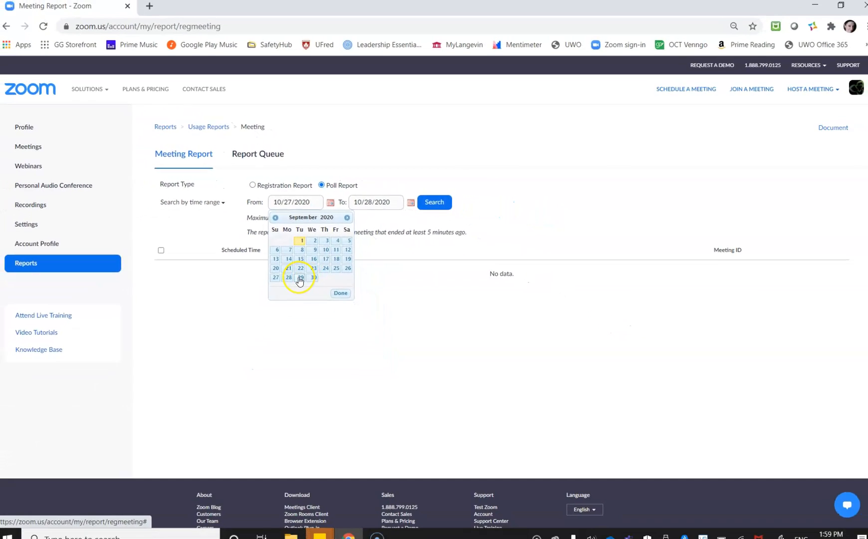
{"action": "left_click", "coordinate": [302, 339]}
{"action": "left_click", "coordinate": [431, 202]}
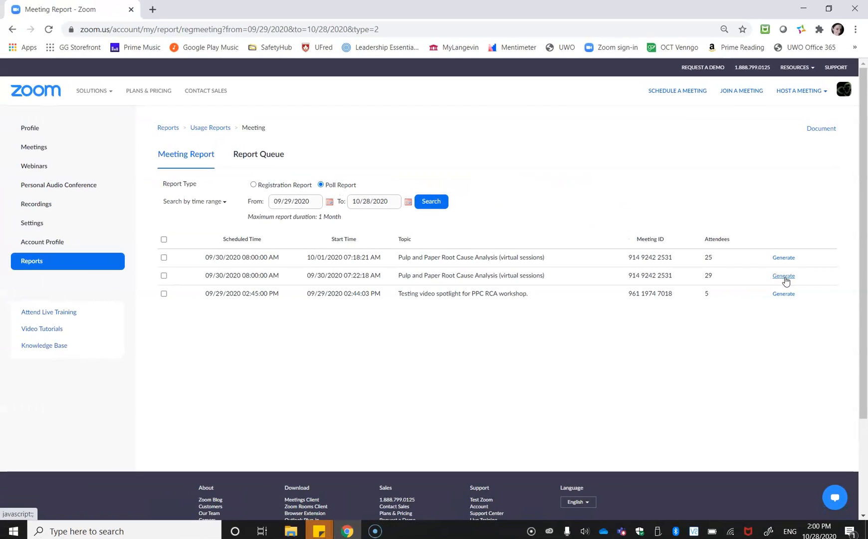
{"action": "left_click", "coordinate": [784, 277]}
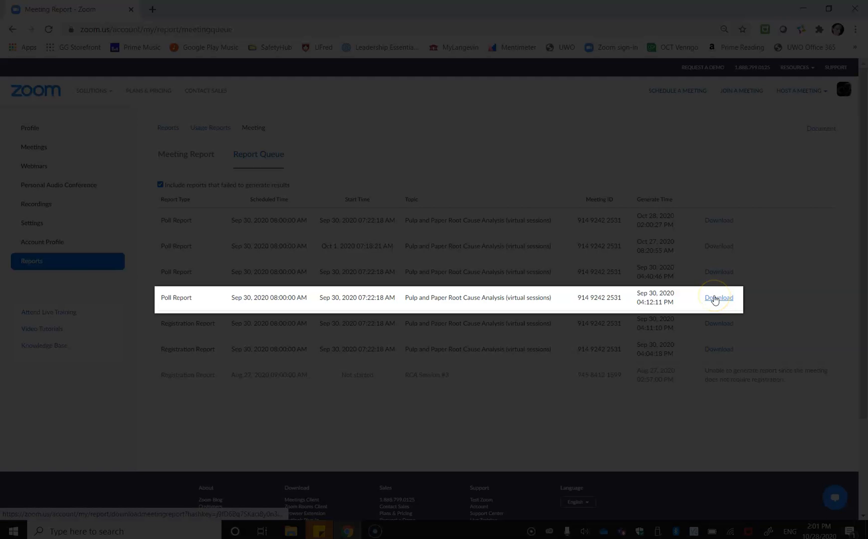
Download the queued poll report generated Sep 30, 2020 04:12:11 PM and open its CSV file in Excel.
{"action": "left_click", "coordinate": [718, 298]}
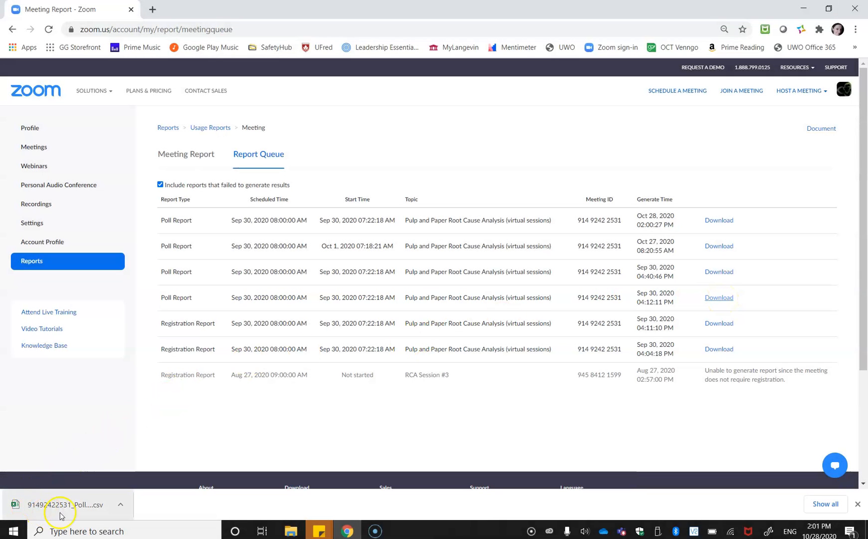
{"action": "left_click", "coordinate": [122, 505]}
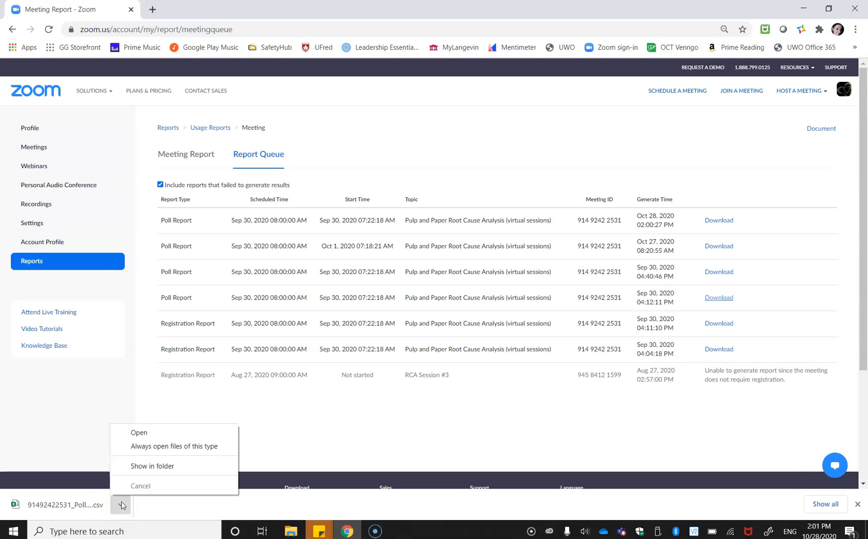
{"action": "left_click", "coordinate": [140, 434]}
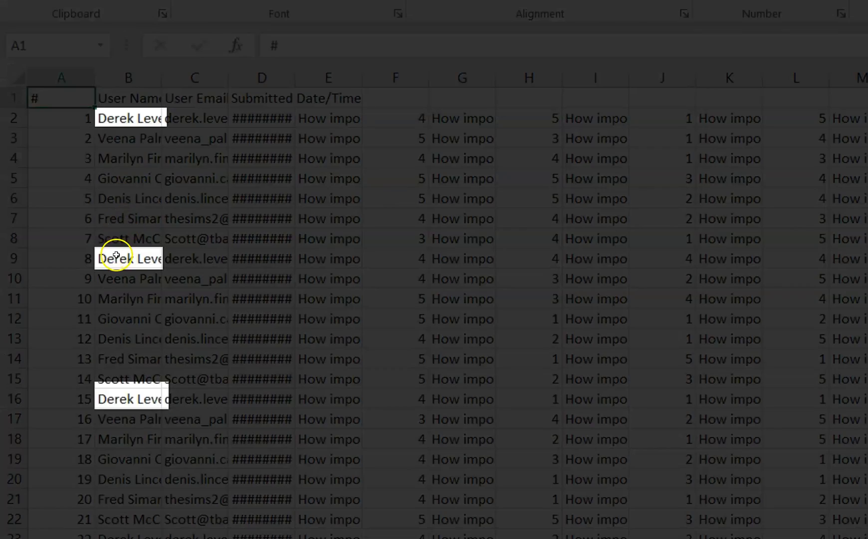
Hide the User Email and Submitted Date/Time columns, C and D, in the poll report sheet.
{"action": "left_click", "coordinate": [116, 255]}
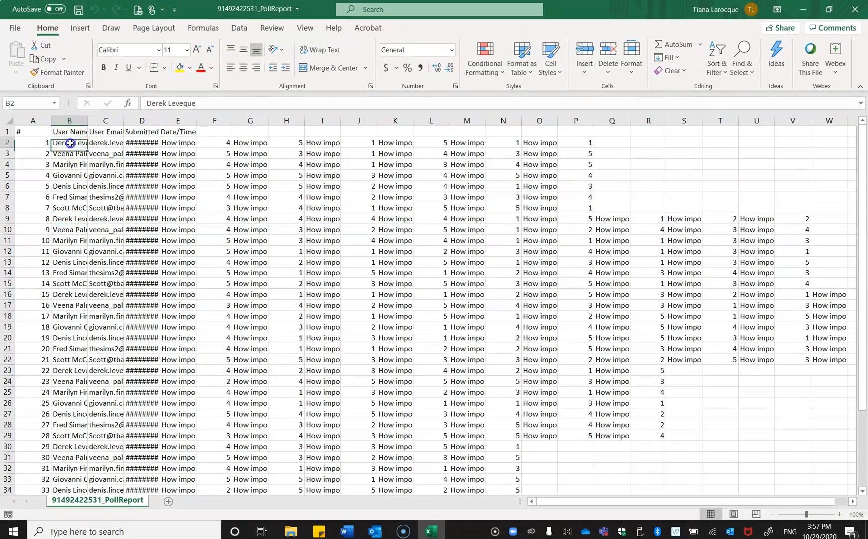
{"action": "left_click", "coordinate": [70, 142]}
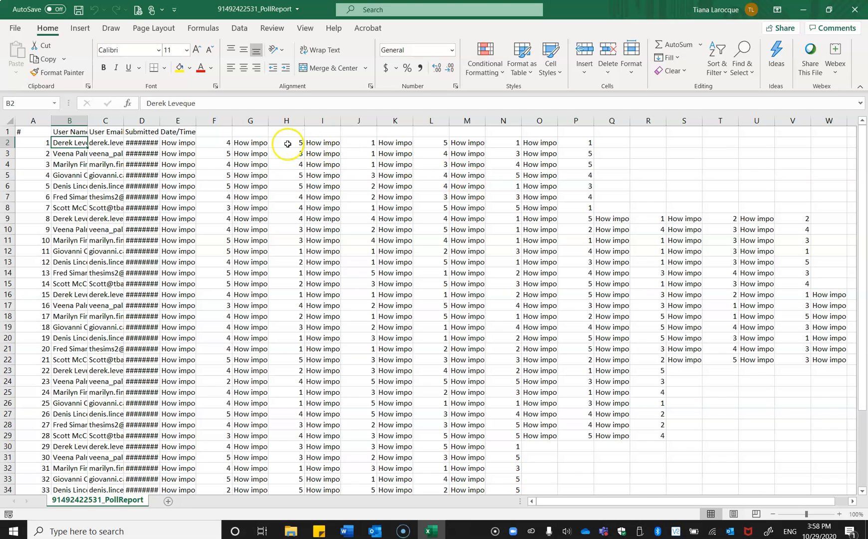
{"action": "left_click", "coordinate": [110, 133]}
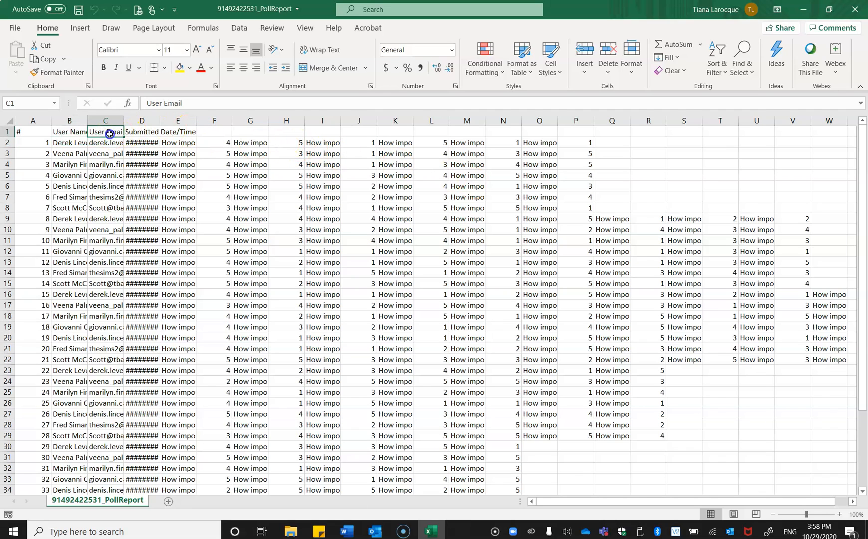
{"action": "left_click", "coordinate": [131, 132]}
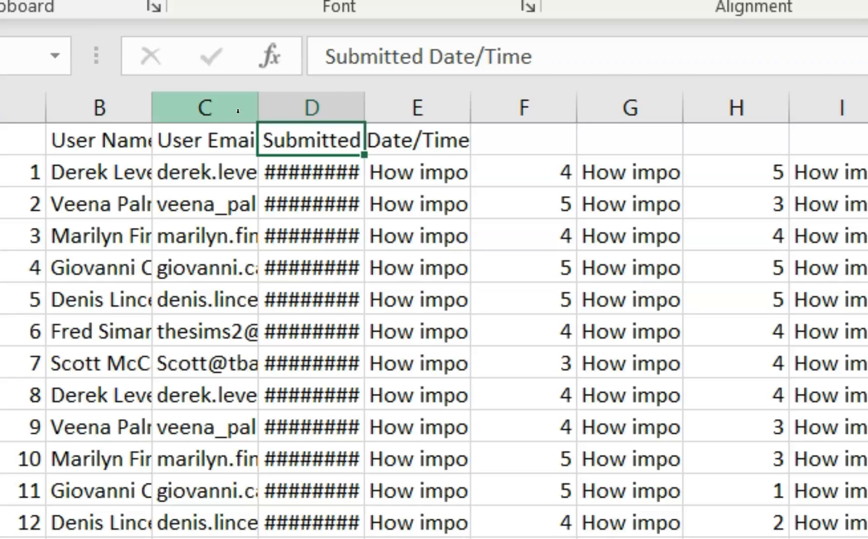
{"action": "left_click", "coordinate": [238, 111]}
{"action": "left_click_drag", "start_coordinate": [238, 113], "coordinate": [292, 123]}
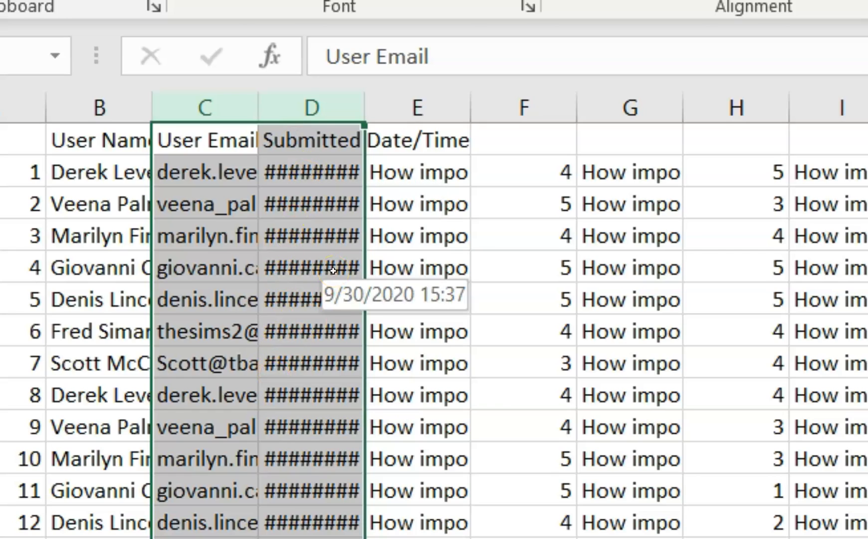
{"action": "right_click", "coordinate": [334, 108]}
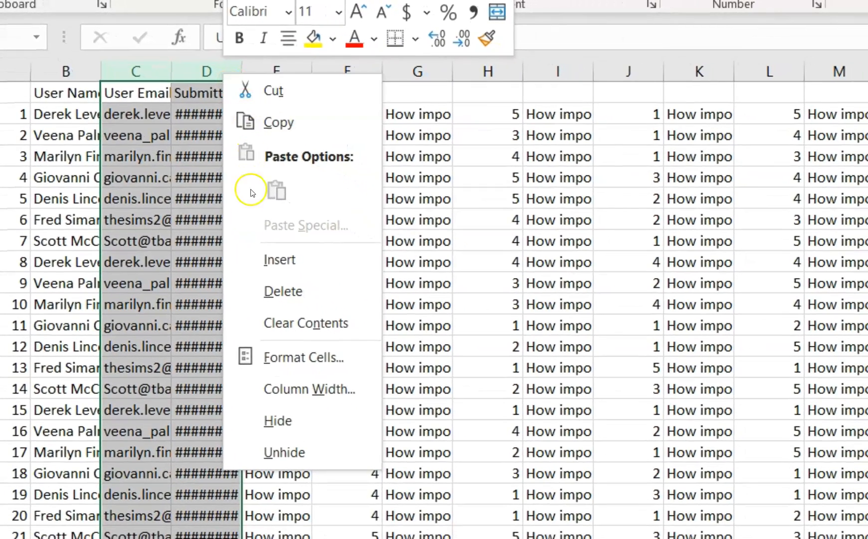
{"action": "left_click", "coordinate": [313, 425]}
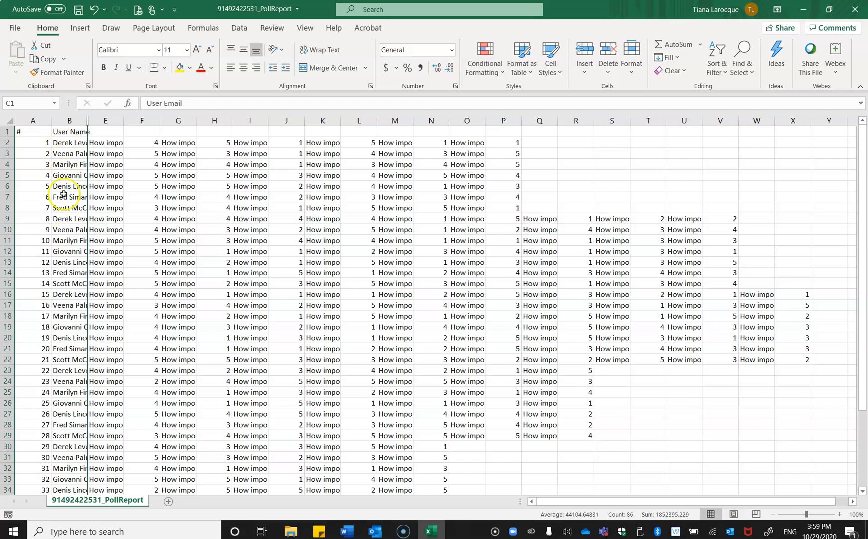
Freeze the panes at column E so the number and User Name columns stay in view.
{"action": "left_click", "coordinate": [110, 143]}
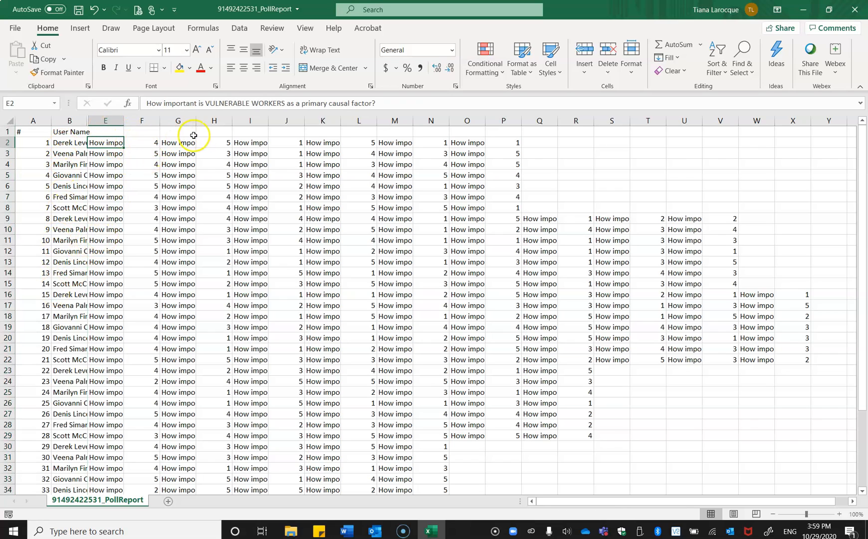
{"action": "left_click", "coordinate": [73, 144]}
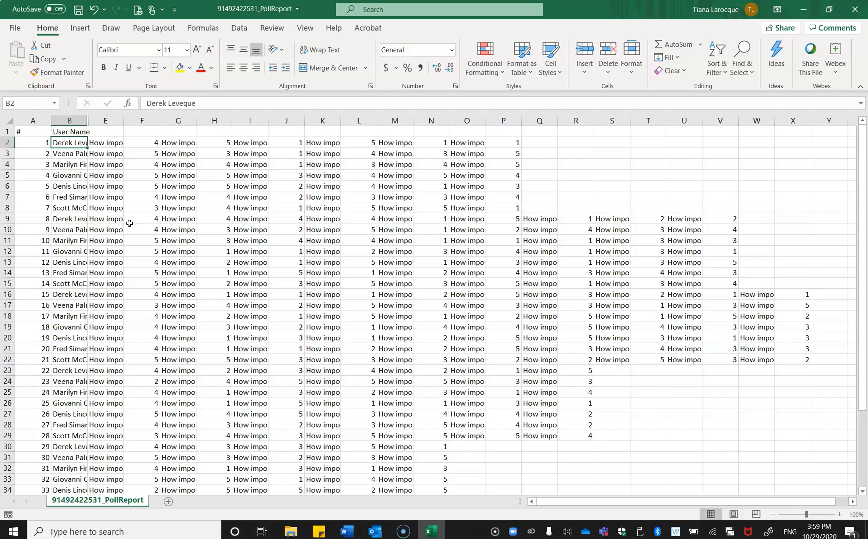
{"action": "left_click", "coordinate": [100, 121]}
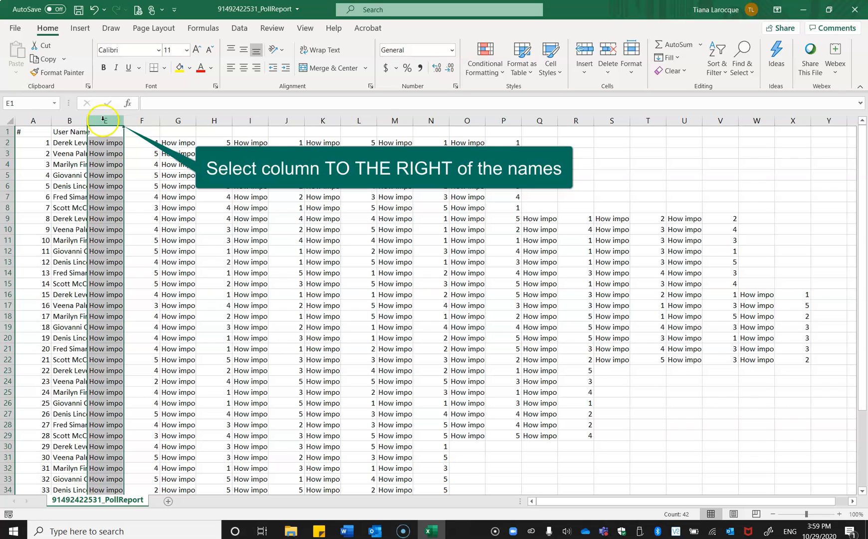
{"action": "left_click", "coordinate": [312, 34]}
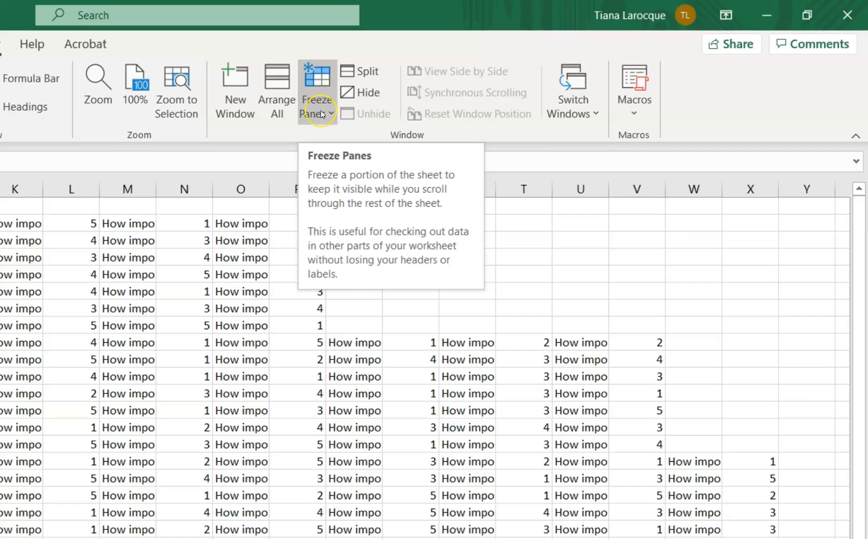
{"action": "left_click", "coordinate": [322, 114]}
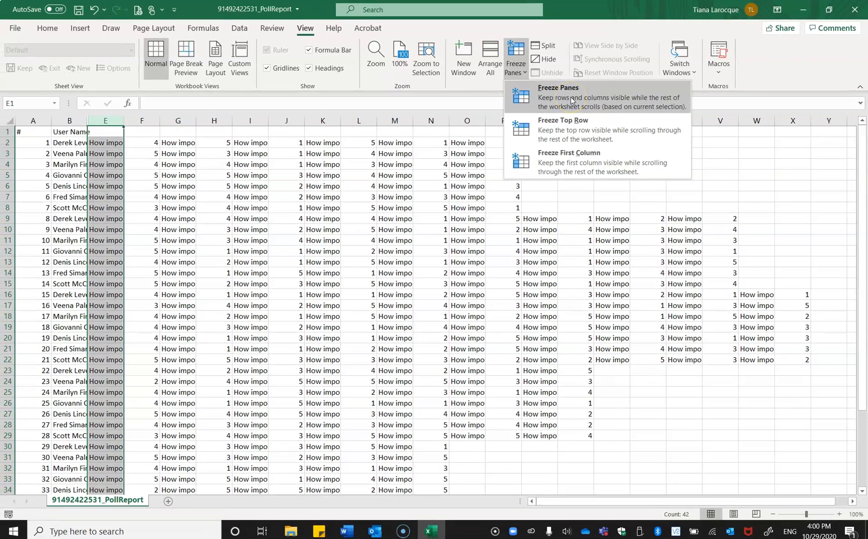
{"action": "left_click", "coordinate": [567, 101]}
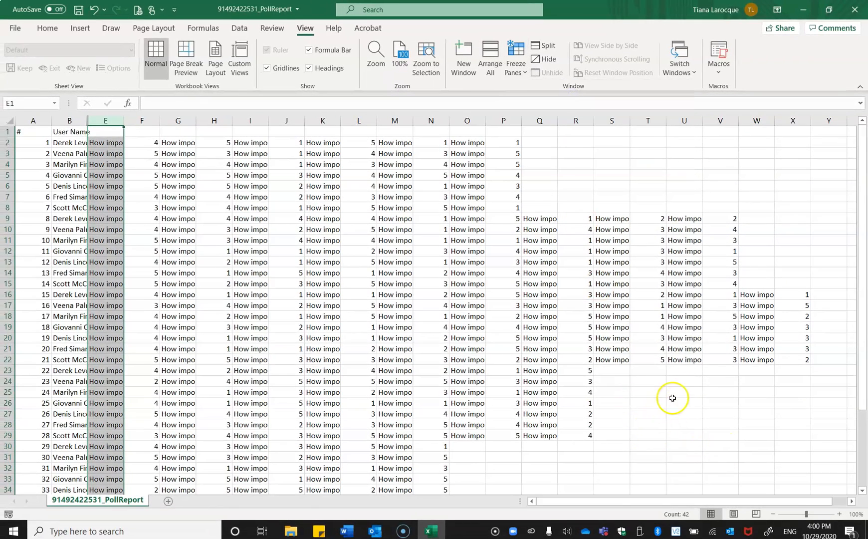
Move across row 24 beyond the poll data and back to check the frozen number and User Name columns.
{"action": "left_click", "coordinate": [721, 377]}
{"action": "key", "text": "Right"}
{"action": "key", "text": "Right"}
{"action": "key", "text": "Right"}
{"action": "key", "text": "Right"}
{"action": "key", "text": "Right"}
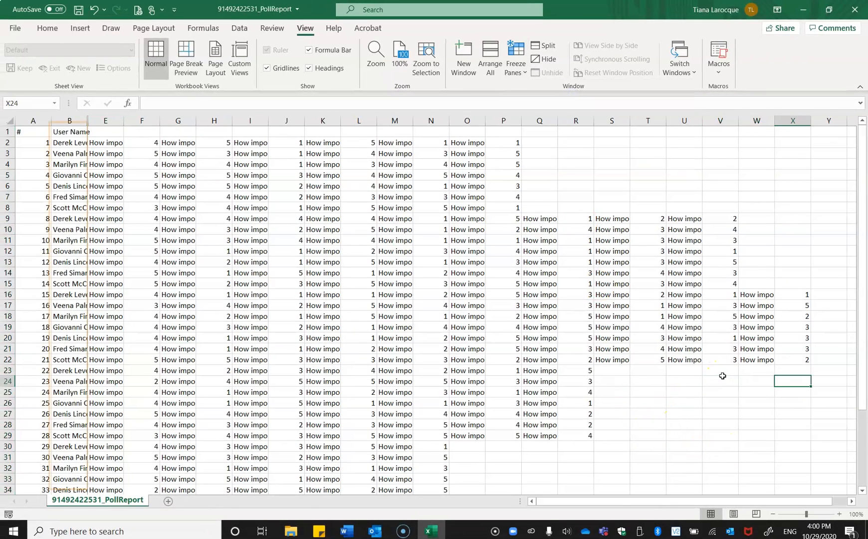
{"action": "key", "text": "Right"}
{"action": "key", "text": "Right"}
{"action": "key", "text": "Right"}
{"action": "key", "text": "Right"}
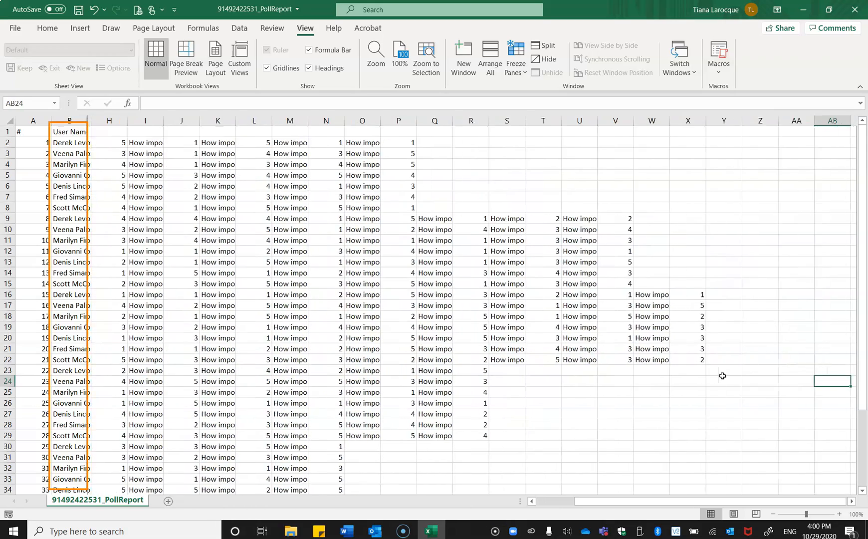
{"action": "key", "text": "Right"}
{"action": "key", "text": "Right"}
{"action": "key", "text": "Right"}
{"action": "key", "text": "Right"}
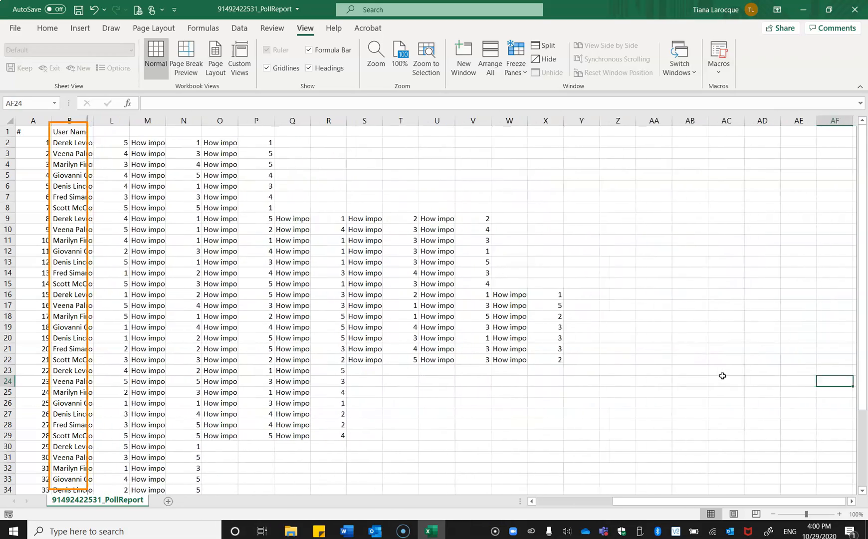
{"action": "key", "text": "Right"}
{"action": "key", "text": "Right"}
{"action": "key", "text": "Right"}
{"action": "key", "text": "Right"}
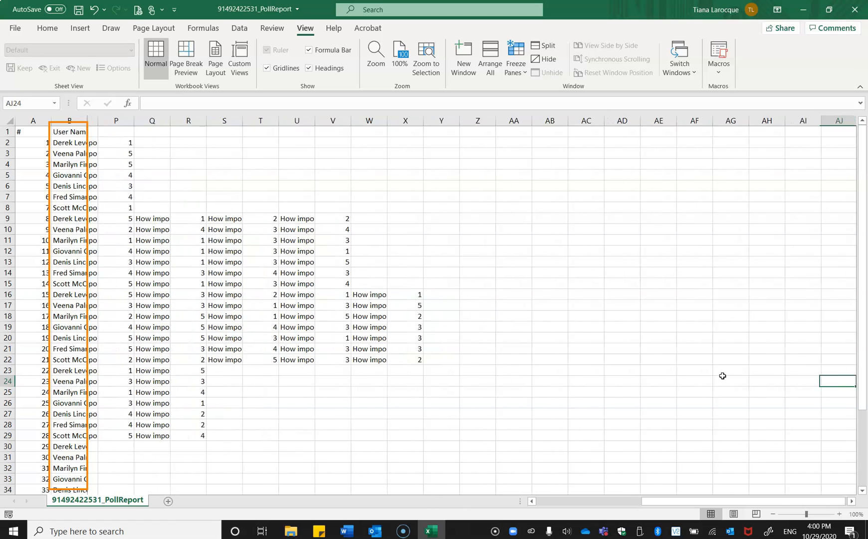
{"action": "key", "text": "Right"}
{"action": "key", "text": "Left"}
{"action": "key", "text": "Left"}
{"action": "key", "text": "Left"}
{"action": "key", "text": "Left"}
{"action": "key", "text": "Left"}
{"action": "key", "text": "Left"}
{"action": "key", "text": "Left"}
{"action": "key", "text": "Left"}
{"action": "key", "text": "Left"}
{"action": "key", "text": "Left"}
{"action": "key", "text": "Left"}
{"action": "key", "text": "Left"}
{"action": "key", "text": "Left"}
{"action": "key", "text": "Left"}
{"action": "key", "text": "Left"}
{"action": "key", "text": "Left"}
{"action": "key", "text": "Left"}
{"action": "key", "text": "Left"}
{"action": "key", "text": "Left"}
{"action": "key", "text": "Left"}
{"action": "key", "text": "Left"}
{"action": "key", "text": "Left"}
{"action": "key", "text": "Left"}
{"action": "key", "text": "Left"}
{"action": "key", "text": "Left"}
{"action": "key", "text": "Left"}
{"action": "key", "text": "Left"}
{"action": "key", "text": "Left"}
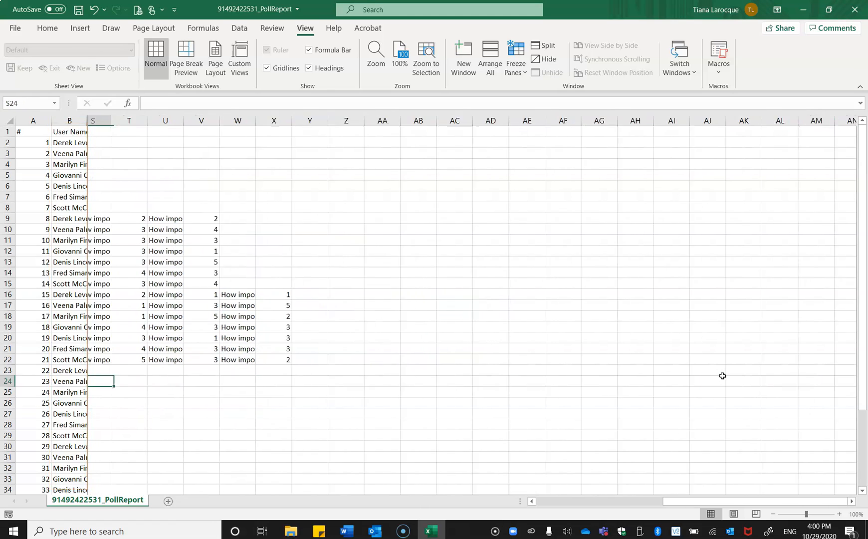
{"action": "key", "text": "Left"}
{"action": "key", "text": "Left"}
{"action": "key", "text": "Left"}
{"action": "key", "text": "Left"}
{"action": "key", "text": "Left"}
{"action": "key", "text": "Left"}
{"action": "key", "text": "Left"}
{"action": "key", "text": "Left"}
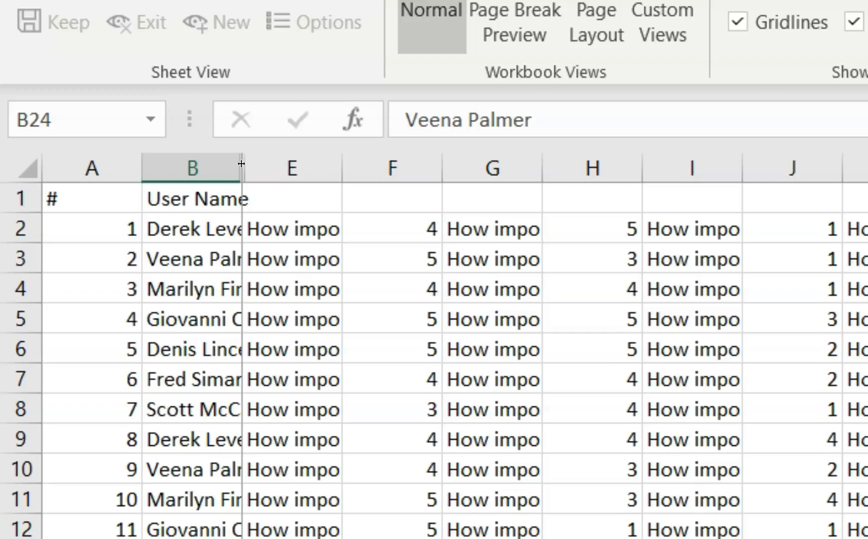
Autofit the User Name column to its contents and highlight the names in B2:B12.
{"action": "double_click", "coordinate": [241, 164]}
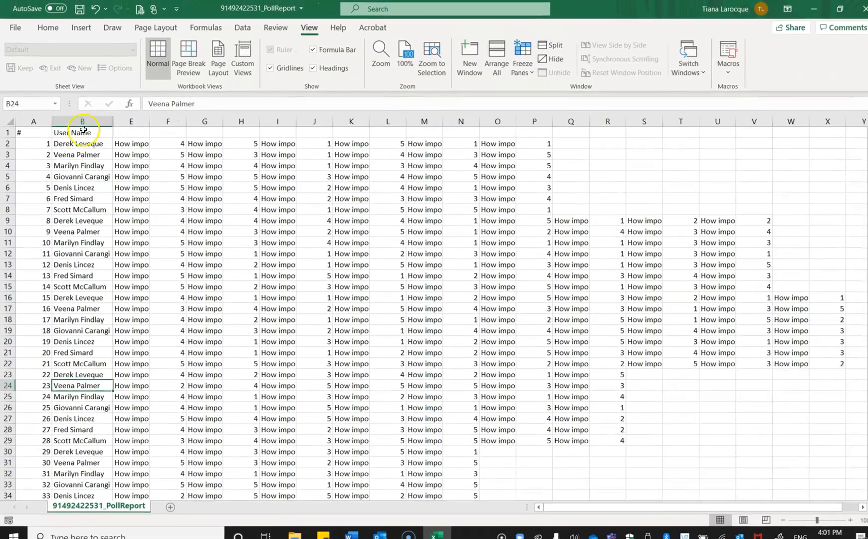
{"action": "left_click_drag", "start_coordinate": [77, 143], "coordinate": [77, 252]}
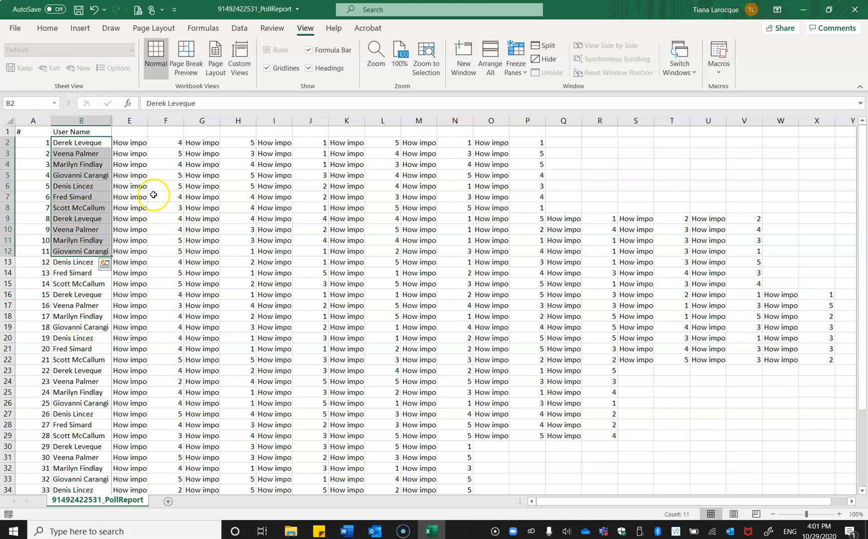
Read the full question text in columns E, G, I, K, M and O of the poll report.
{"action": "left_click", "coordinate": [135, 164]}
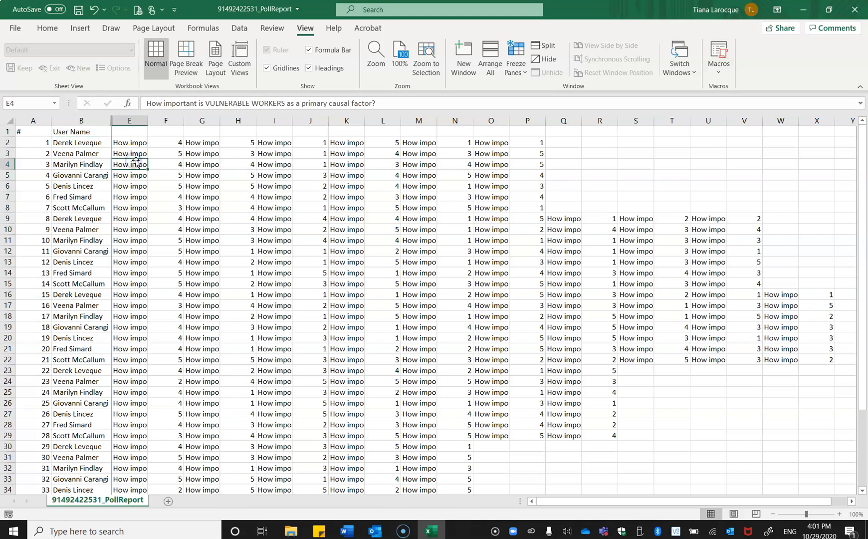
{"action": "left_click", "coordinate": [194, 165]}
{"action": "left_click", "coordinate": [269, 172]}
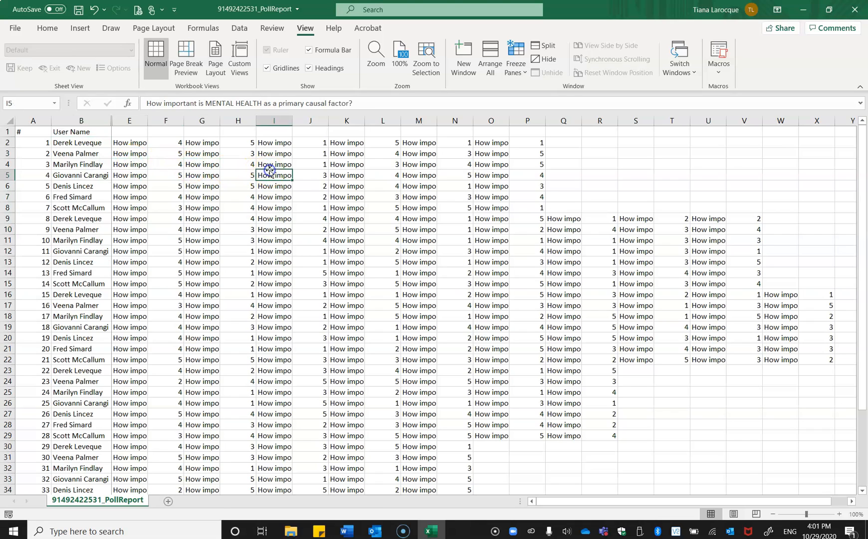
{"action": "left_click", "coordinate": [348, 184]}
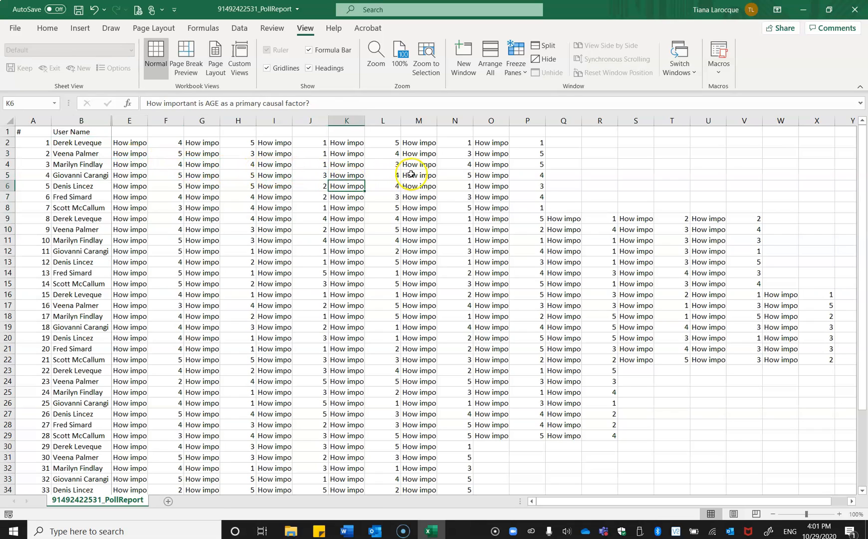
{"action": "left_click", "coordinate": [410, 175]}
{"action": "left_click", "coordinate": [493, 176]}
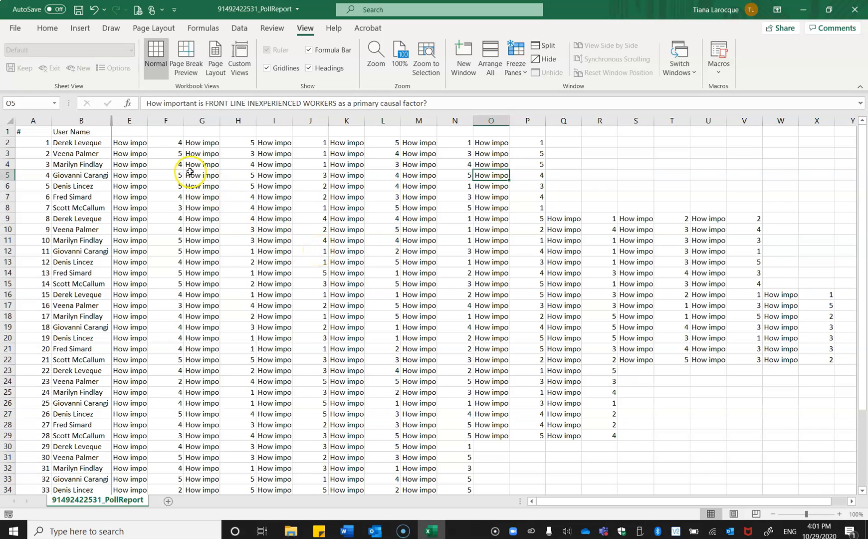
Autofit columns E and G so their poll questions are fully readable.
{"action": "left_click", "coordinate": [131, 143]}
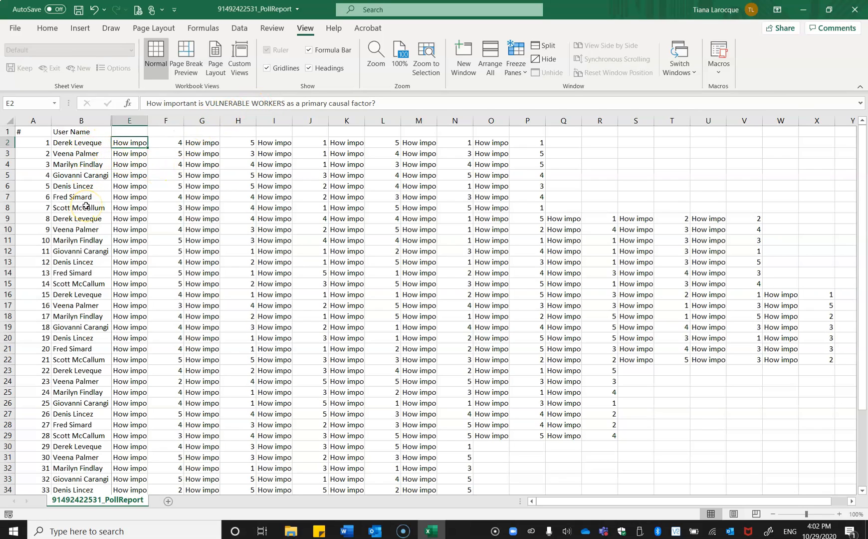
{"action": "double_click", "coordinate": [149, 122]}
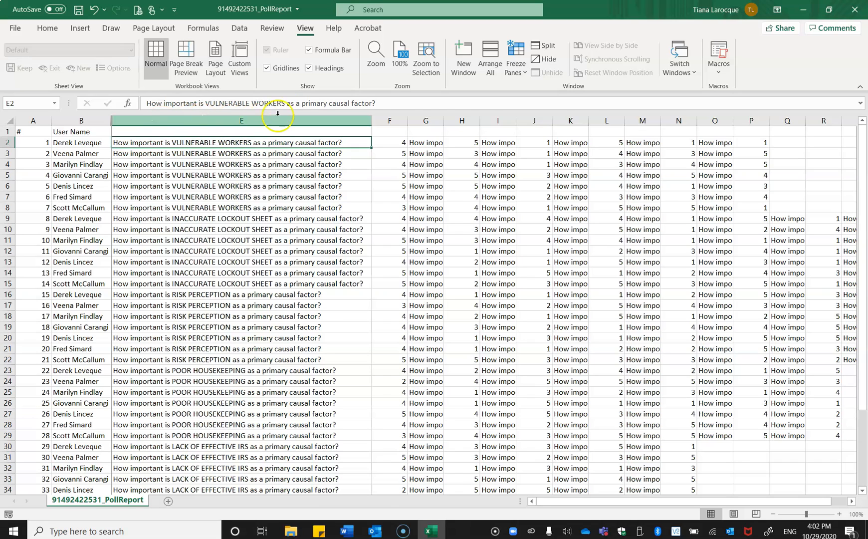
{"action": "double_click", "coordinate": [448, 119]}
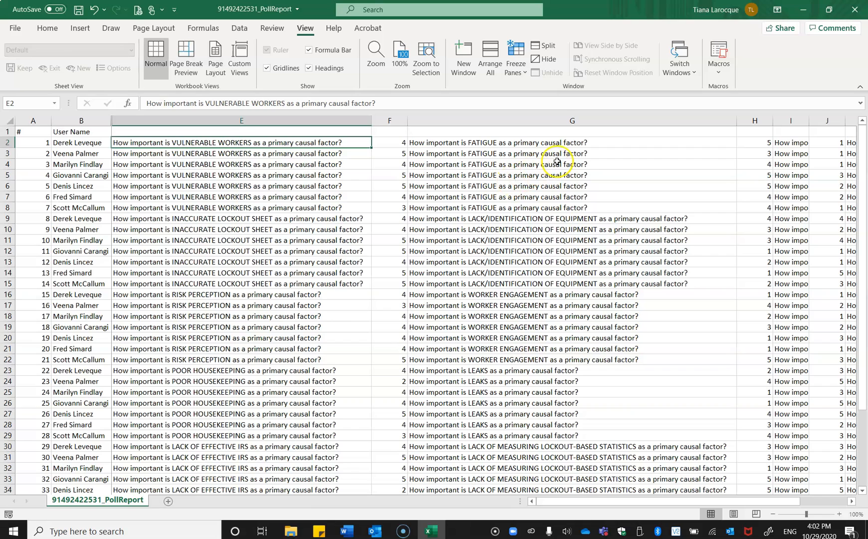
Check the FATIGUE and VULNERABLE WORKERS questions in row 2 and highlight the names and ratings in B2:F8.
{"action": "left_click", "coordinate": [553, 144]}
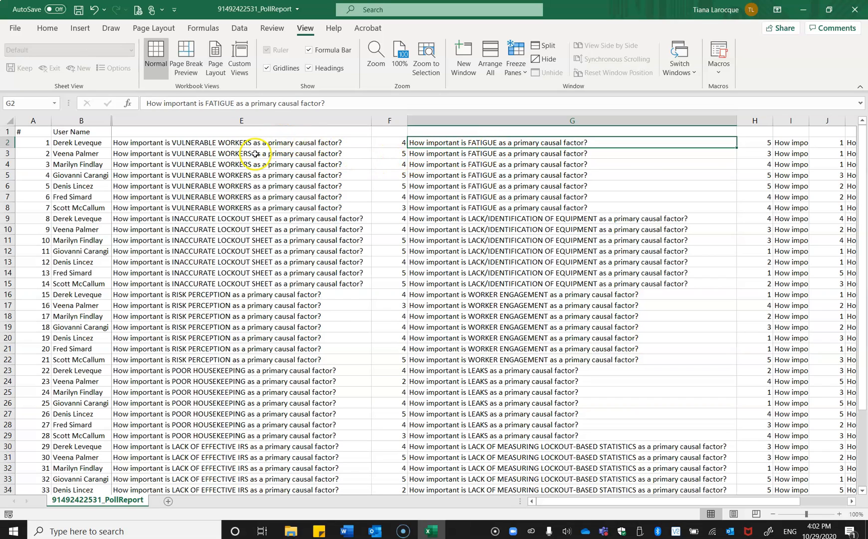
{"action": "left_click", "coordinate": [212, 143]}
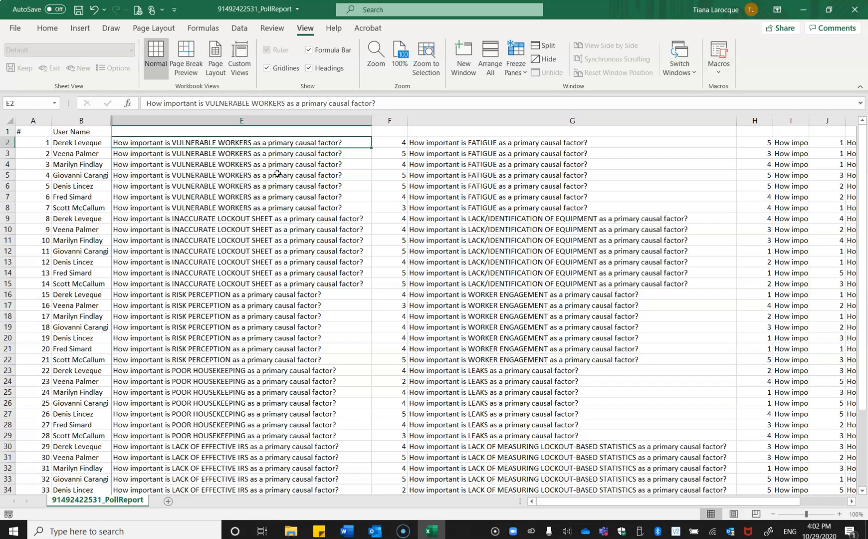
{"action": "left_click_drag", "start_coordinate": [90, 142], "coordinate": [385, 204]}
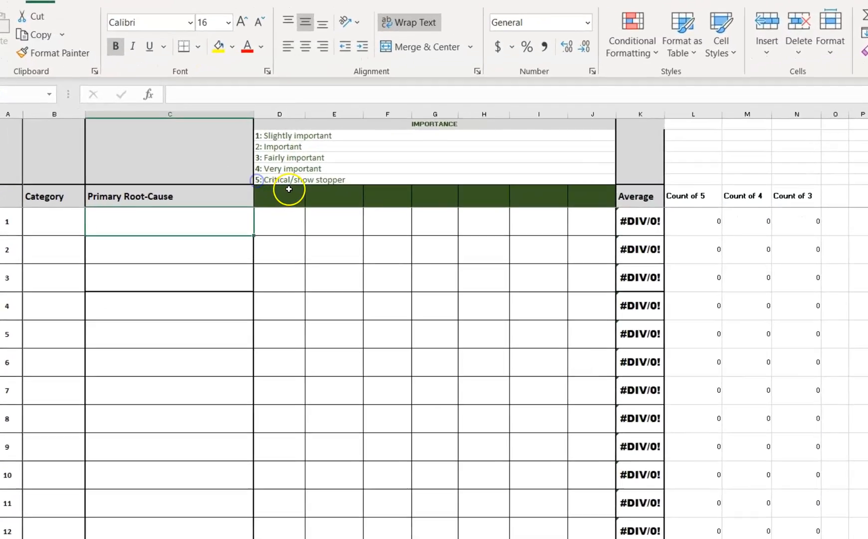
Go through the green header cells in row 7 of the voting template, where the participants' names belong.
{"action": "left_click", "coordinate": [220, 173]}
{"action": "left_click", "coordinate": [398, 216]}
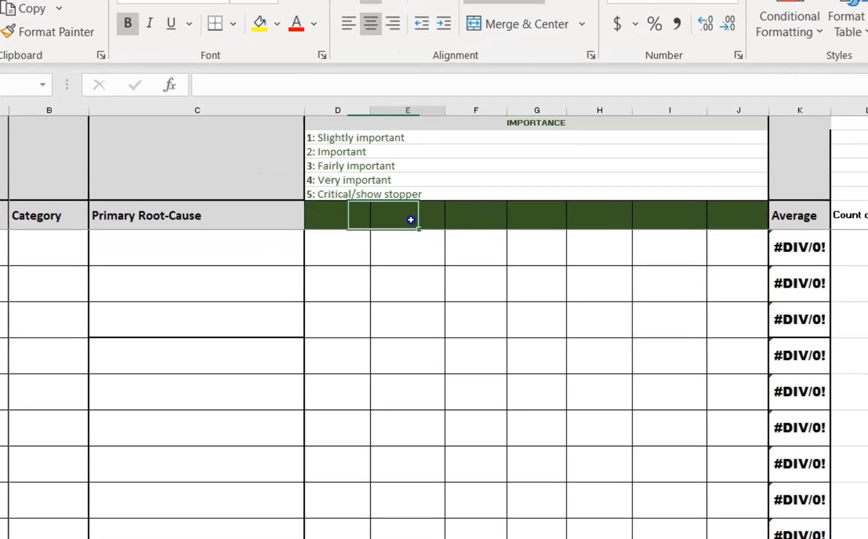
{"action": "left_click", "coordinate": [467, 216]}
{"action": "left_click", "coordinate": [535, 219]}
{"action": "left_click", "coordinate": [580, 219]}
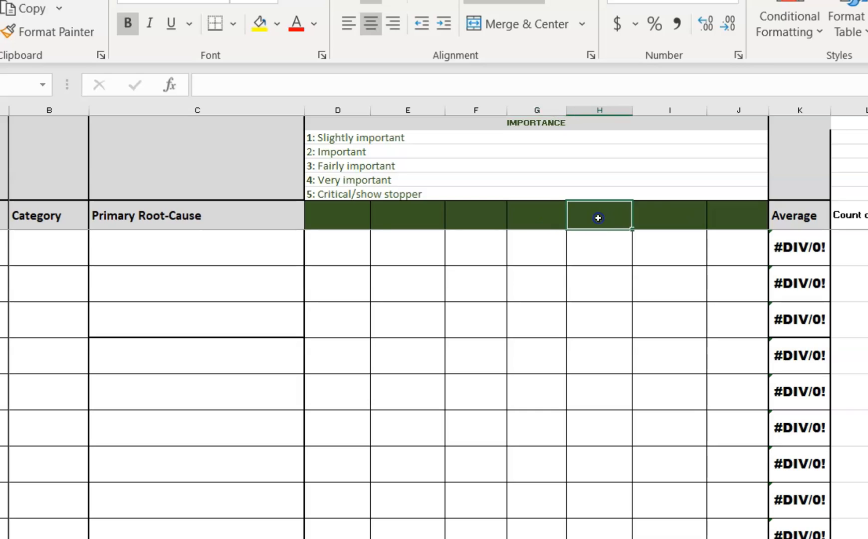
{"action": "left_click", "coordinate": [647, 218]}
{"action": "left_click", "coordinate": [736, 217]}
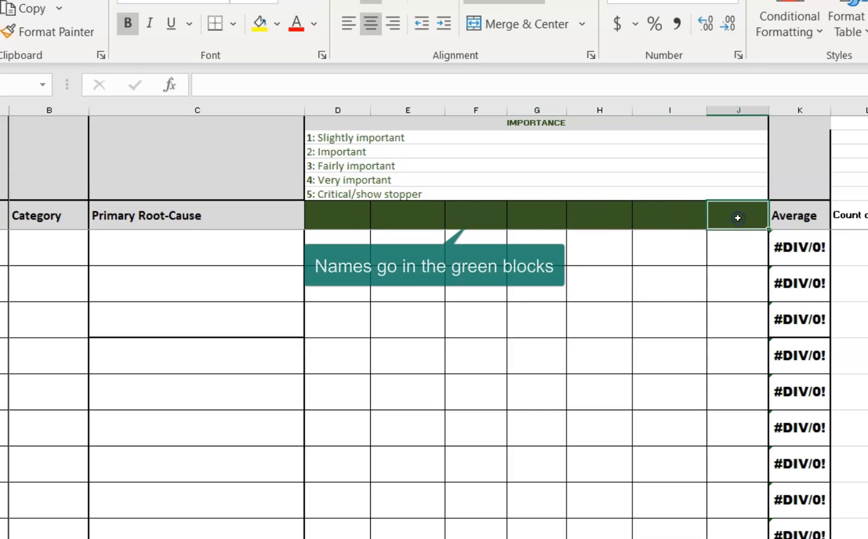
{"action": "left_click", "coordinate": [342, 208]}
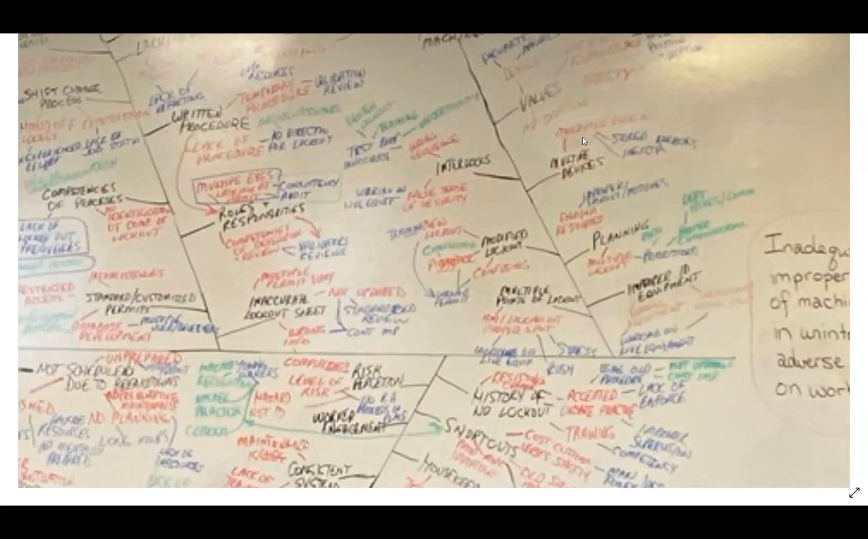
Examine the Tools/Machines branch of the fishbone diagram photo and review the Category column of the voting template.
{"action": "left_click_drag", "start_coordinate": [581, 137], "coordinate": [559, 232]}
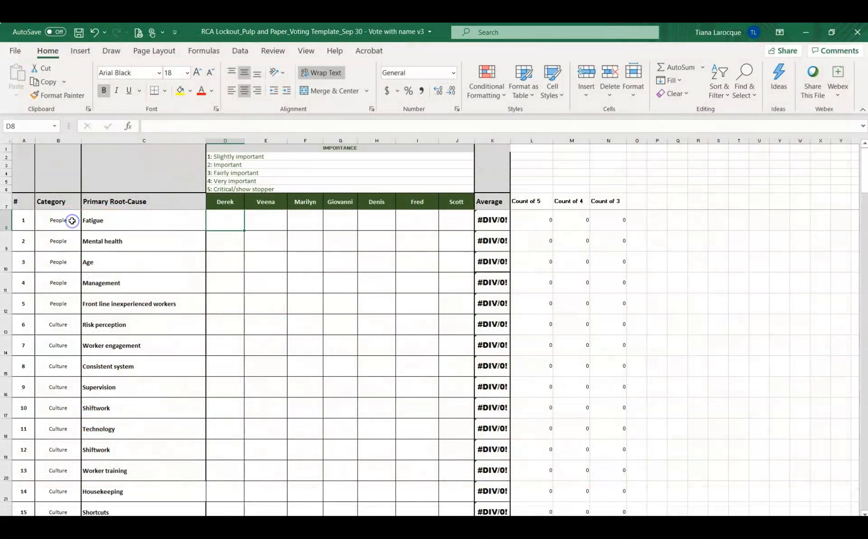
{"action": "left_click", "coordinate": [72, 220]}
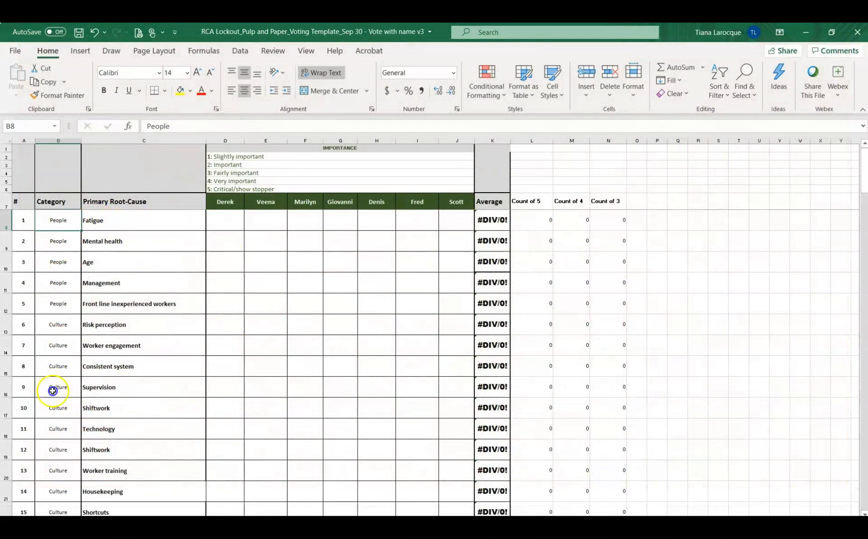
{"action": "scroll", "coordinate": [53, 395], "scroll_direction": "down", "scroll_amount": 2}
{"action": "scroll", "coordinate": [59, 448], "scroll_direction": "down", "scroll_amount": 3}
{"action": "scroll", "coordinate": [123, 397], "scroll_direction": "up", "scroll_amount": 4}
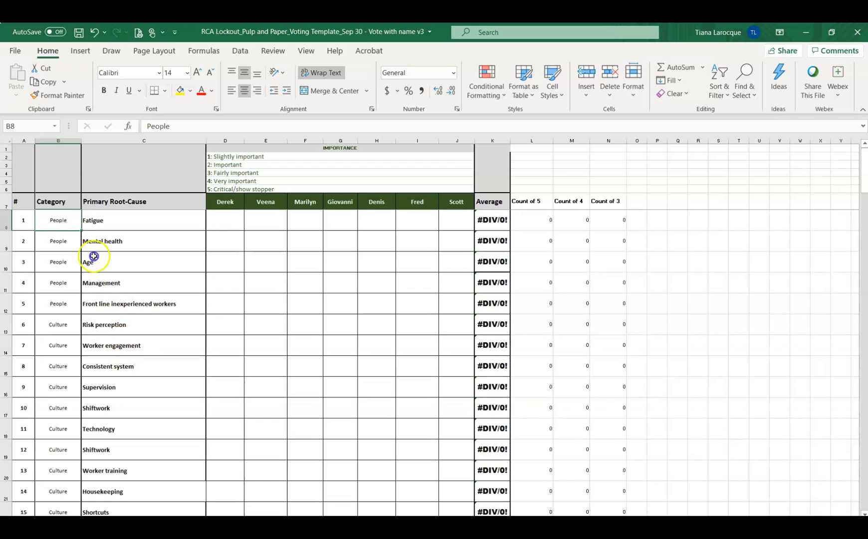
Review the root causes Fatigue, Mental health, Age and Management, and select D8, the first rating cell for Fatigue.
{"action": "left_click", "coordinate": [114, 223]}
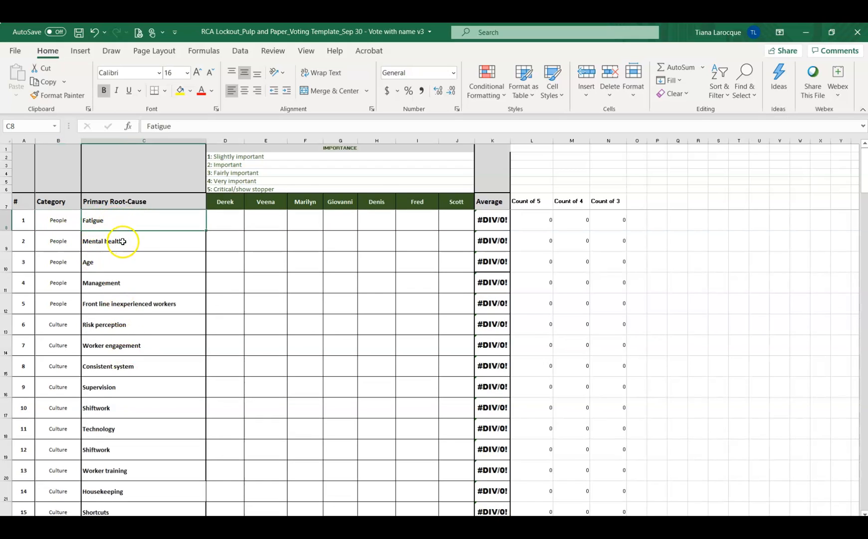
{"action": "left_click", "coordinate": [123, 242]}
{"action": "left_click", "coordinate": [140, 269]}
{"action": "left_click", "coordinate": [136, 286]}
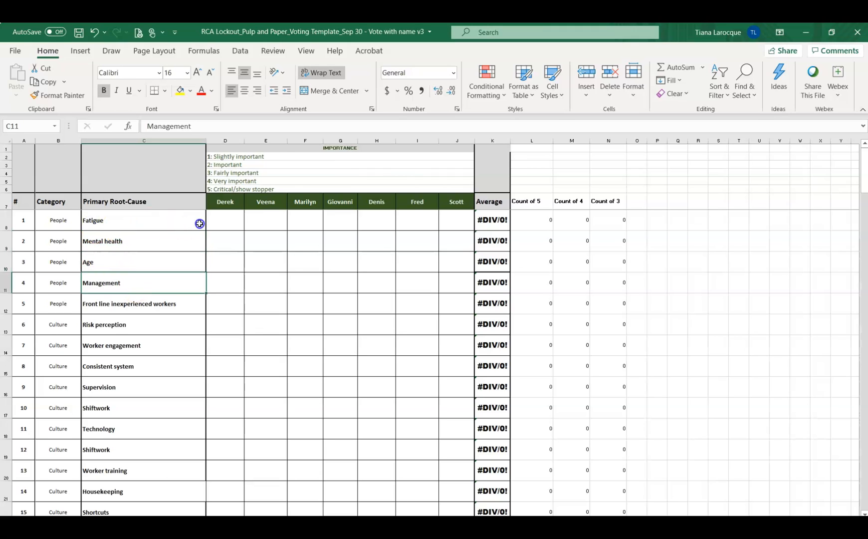
{"action": "left_click", "coordinate": [221, 227]}
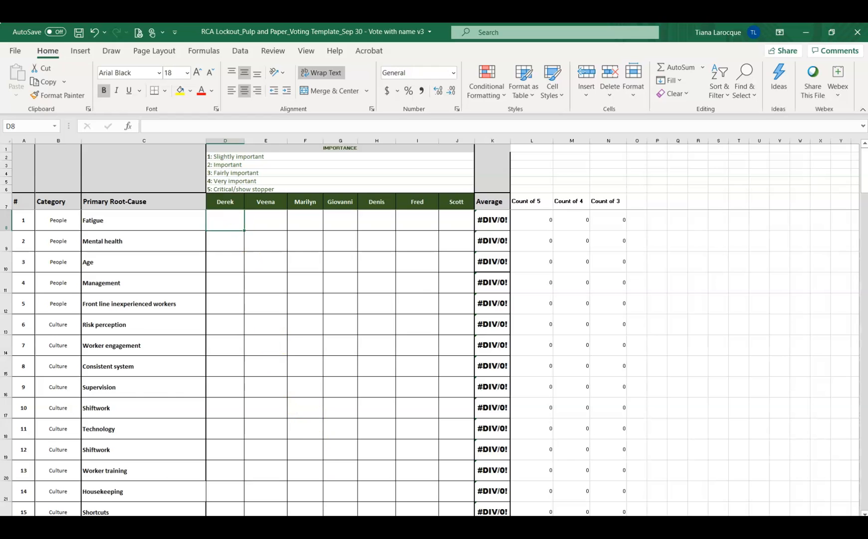
Highlight the VULNERABLE WORKERS names and ratings, B2:F8, in the poll report and compare them with the voting template's root causes.
{"action": "left_click", "coordinate": [331, 461]}
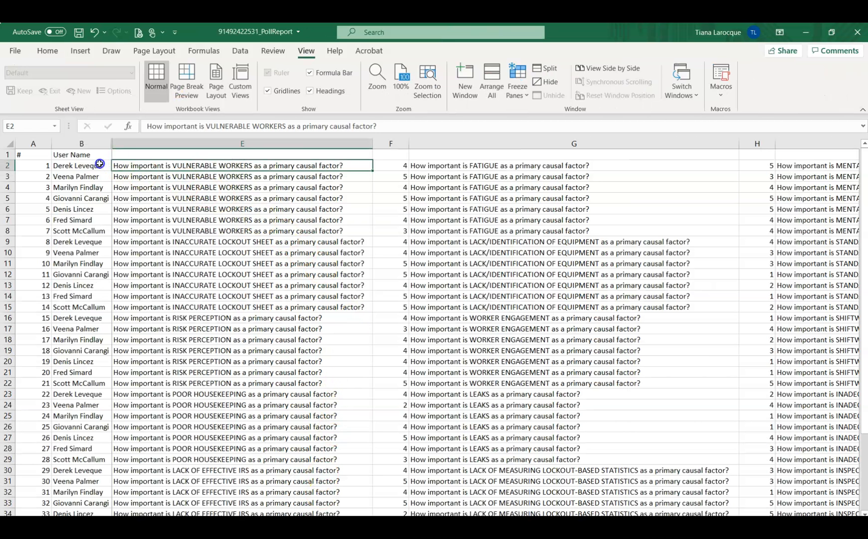
{"action": "left_click_drag", "start_coordinate": [94, 165], "coordinate": [394, 231]}
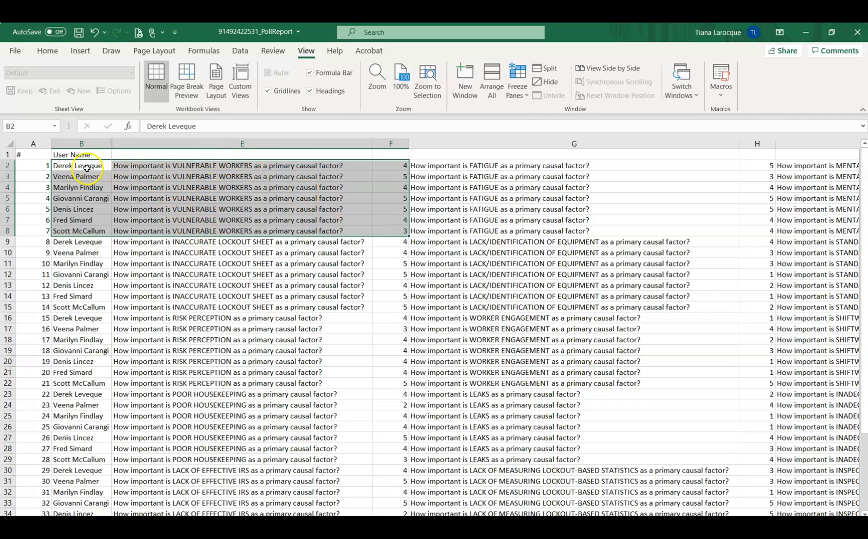
{"action": "key", "text": "alt+Tab"}
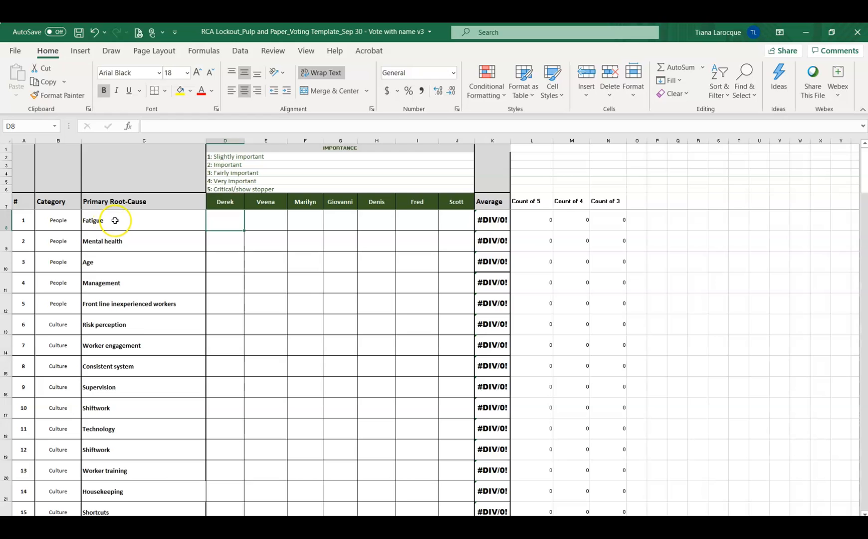
Return to the poll report workbook and highlight the FATIGUE questions and ratings in G2:H8.
{"action": "key", "text": "alt+Tab"}
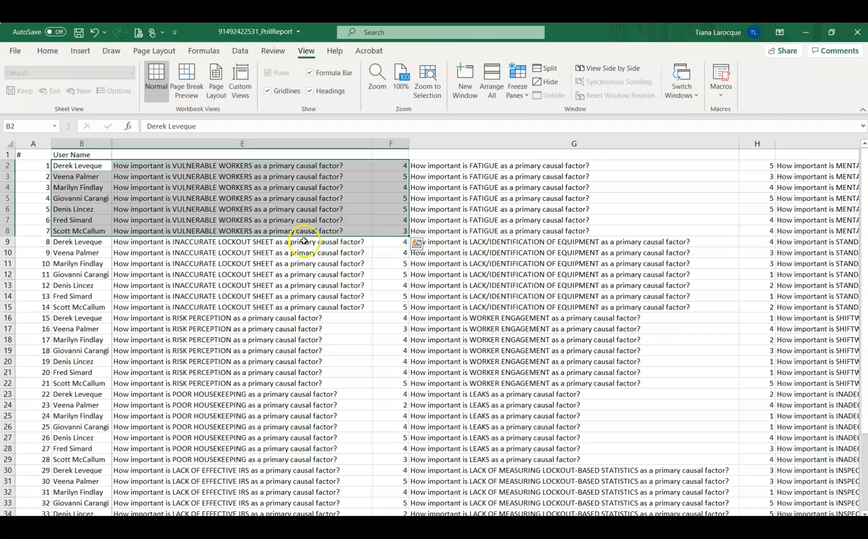
{"action": "left_click", "coordinate": [540, 166]}
{"action": "left_click_drag", "start_coordinate": [540, 166], "coordinate": [765, 238]}
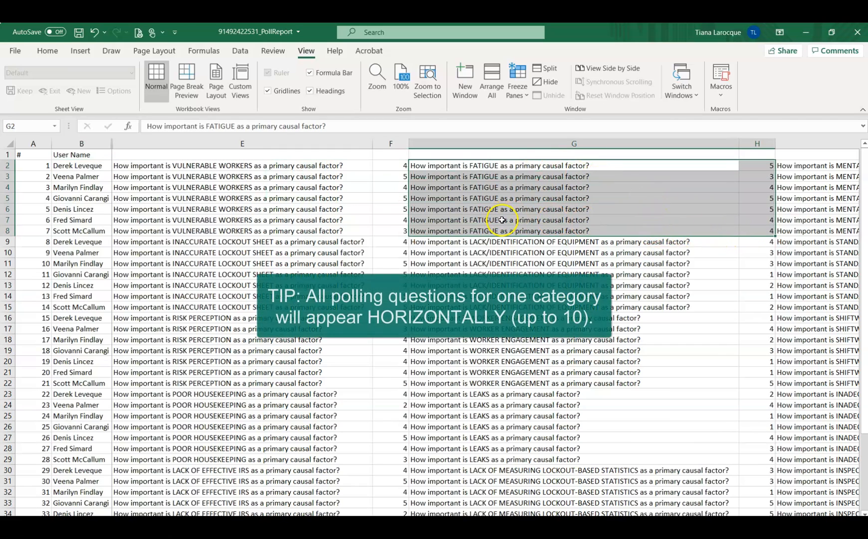
Examine the poll questions across each category's rows as far as column O and back to column E.
{"action": "scroll", "coordinate": [463, 269], "scroll_direction": "right", "scroll_amount": 3}
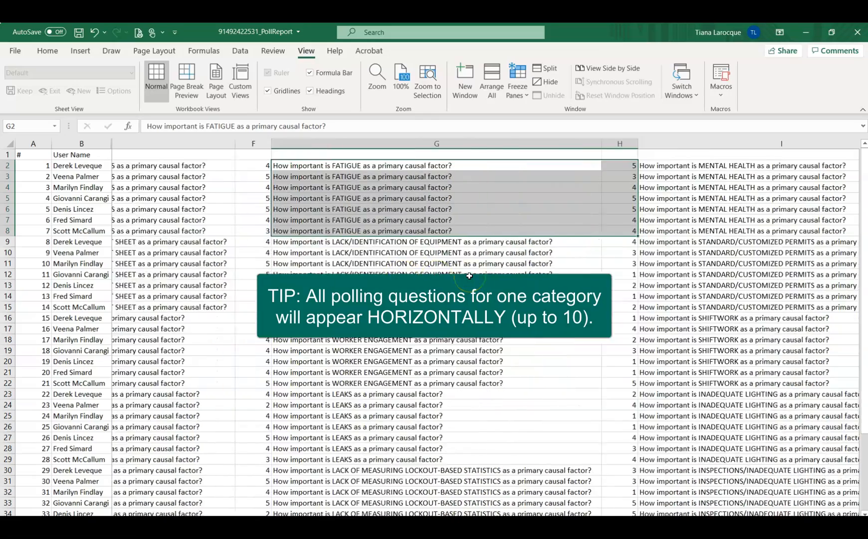
{"action": "scroll", "coordinate": [469, 275], "scroll_direction": "right", "scroll_amount": 3}
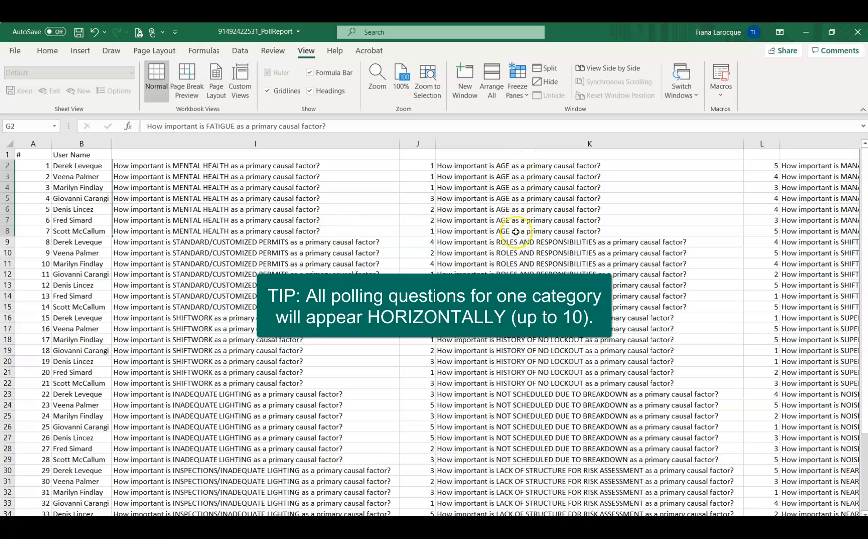
{"action": "scroll", "coordinate": [516, 231], "scroll_direction": "right", "scroll_amount": 2}
{"action": "scroll", "coordinate": [516, 232], "scroll_direction": "right", "scroll_amount": 5}
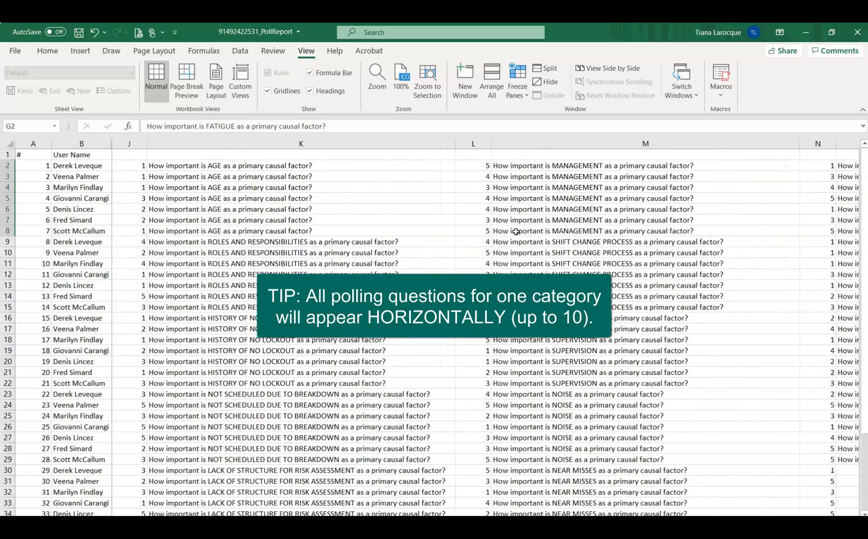
{"action": "scroll", "coordinate": [515, 232], "scroll_direction": "right", "scroll_amount": 4}
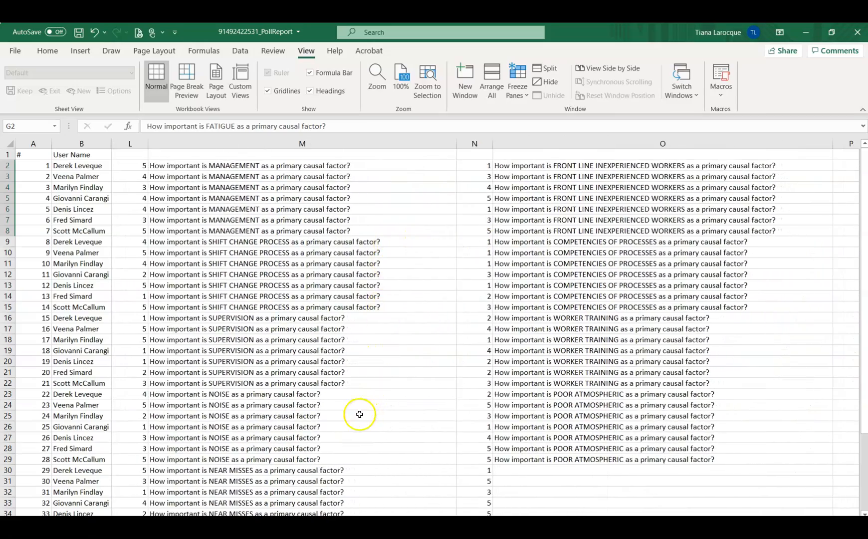
{"action": "scroll", "coordinate": [360, 414], "scroll_direction": "left", "scroll_amount": 8}
{"action": "scroll", "coordinate": [360, 414], "scroll_direction": "left", "scroll_amount": 10}
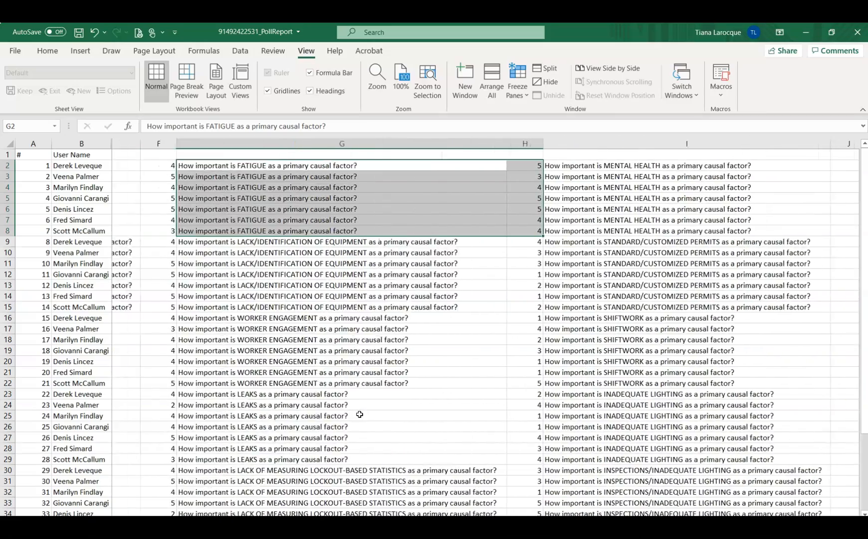
{"action": "scroll", "coordinate": [360, 414], "scroll_direction": "left", "scroll_amount": 5}
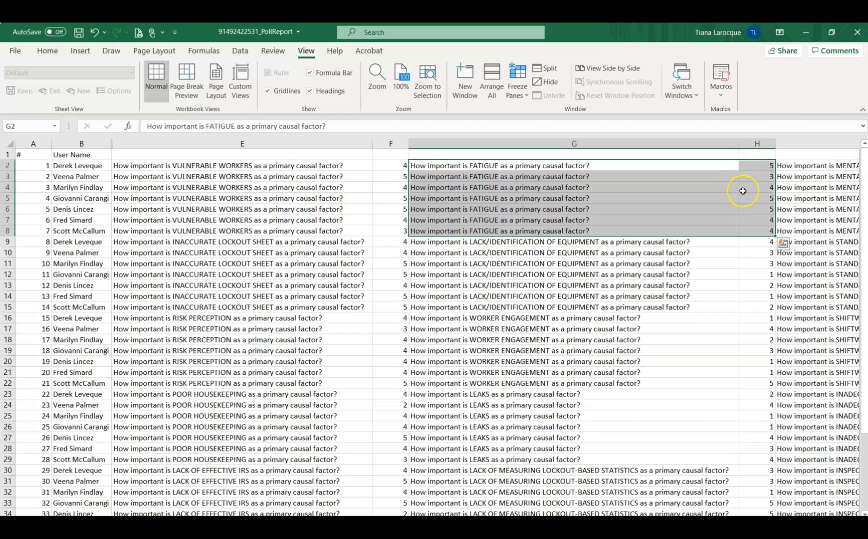
Switch to the voting template workbook and select the Average scores from K8 down to K38, the last rated root cause.
{"action": "key", "text": "alt+Tab"}
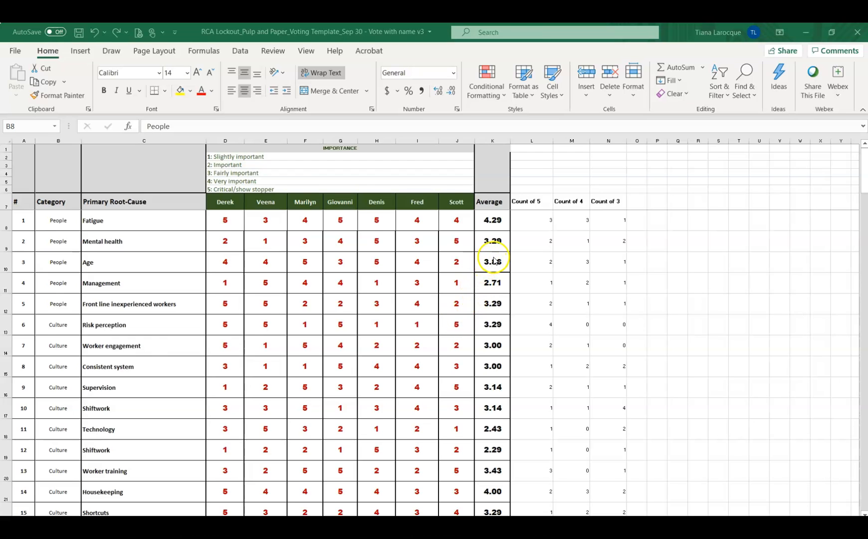
{"action": "left_click", "coordinate": [486, 215]}
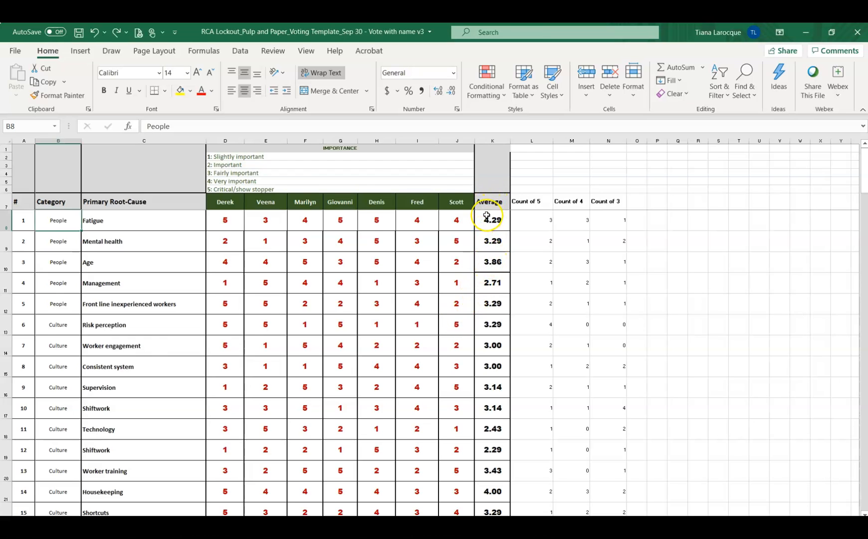
{"action": "left_click", "coordinate": [486, 216]}
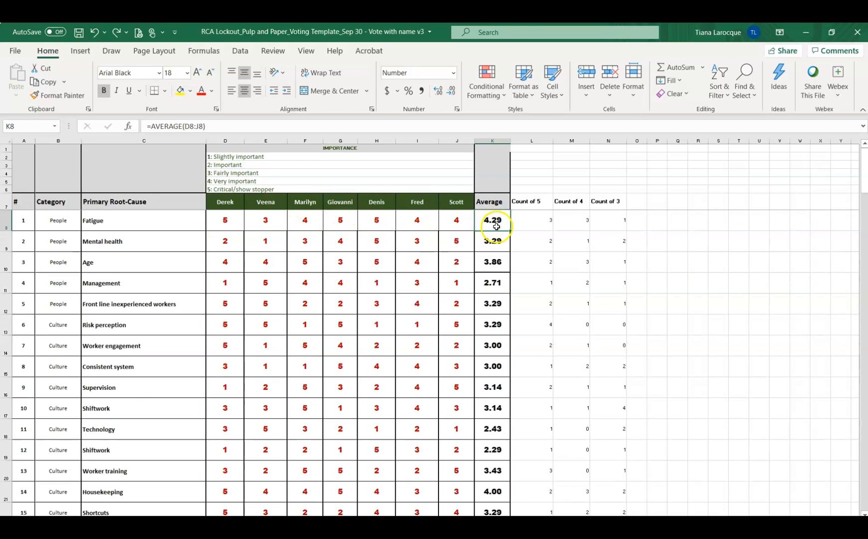
{"action": "left_click_drag", "start_coordinate": [497, 226], "coordinate": [485, 303]}
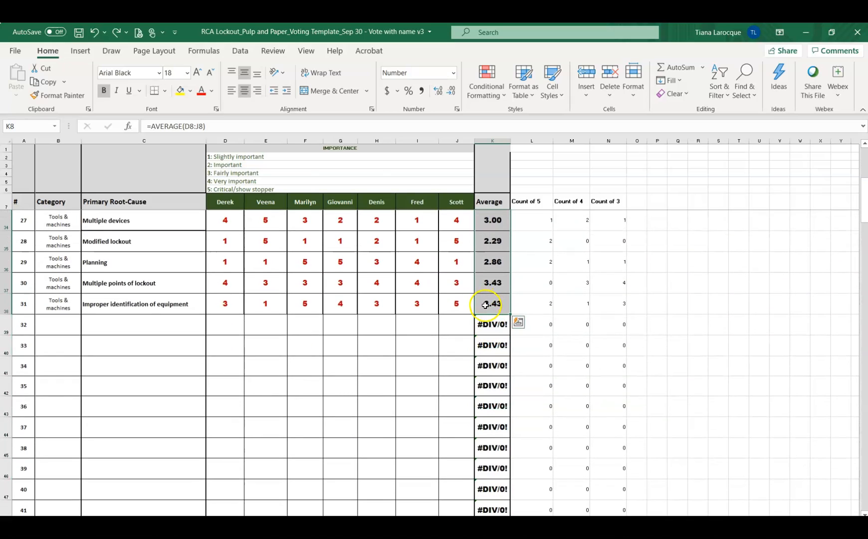
{"action": "scroll", "coordinate": [469, 303], "scroll_direction": "up", "scroll_amount": 9}
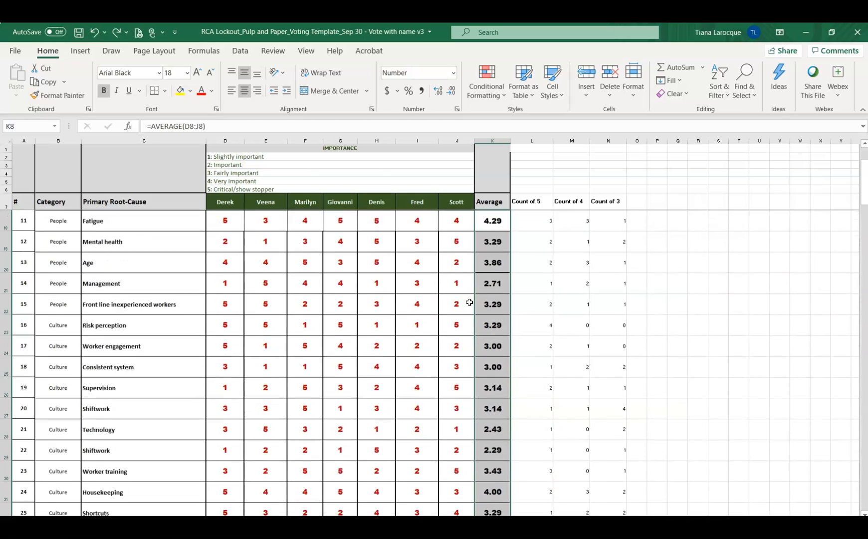
{"action": "scroll", "coordinate": [470, 303], "scroll_direction": "down", "scroll_amount": 2}
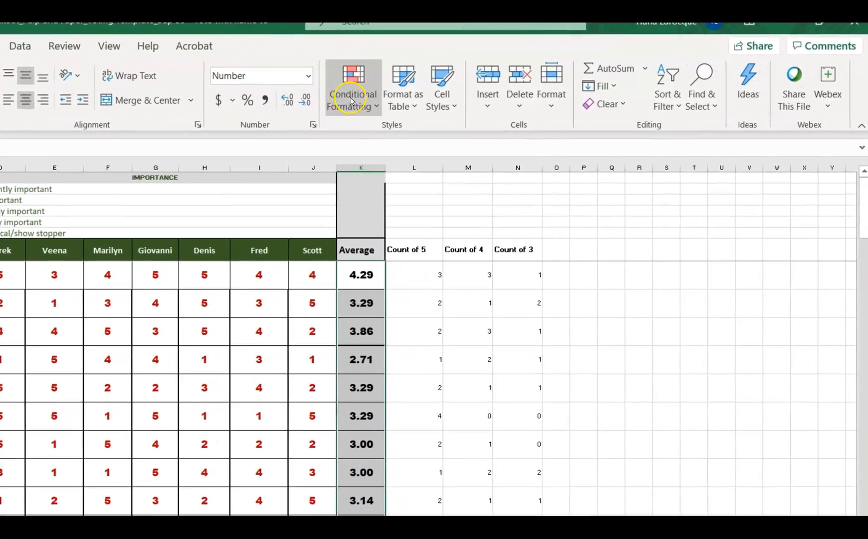
Apply a Top 10 Items conditional format with Light Red Fill with Dark Red Text to the selected averages, then deselect them.
{"action": "left_click", "coordinate": [398, 96]}
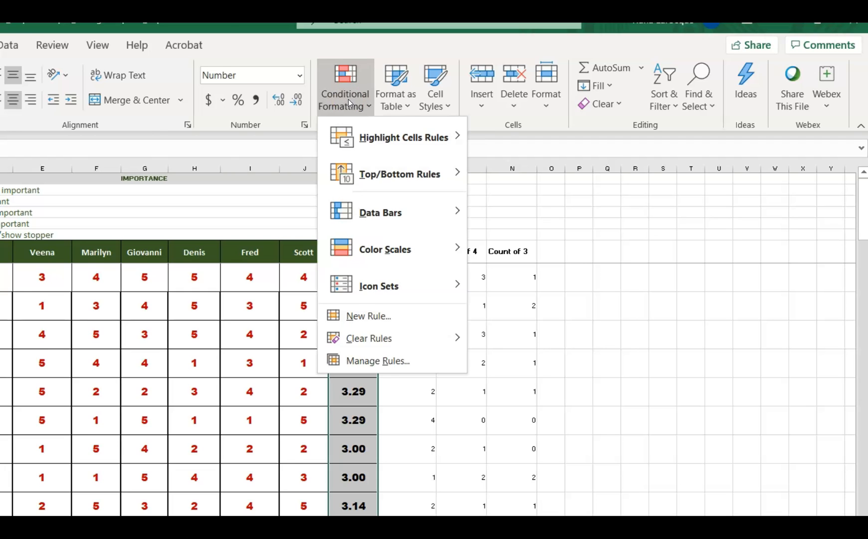
{"action": "mouse_move", "coordinate": [368, 175]}
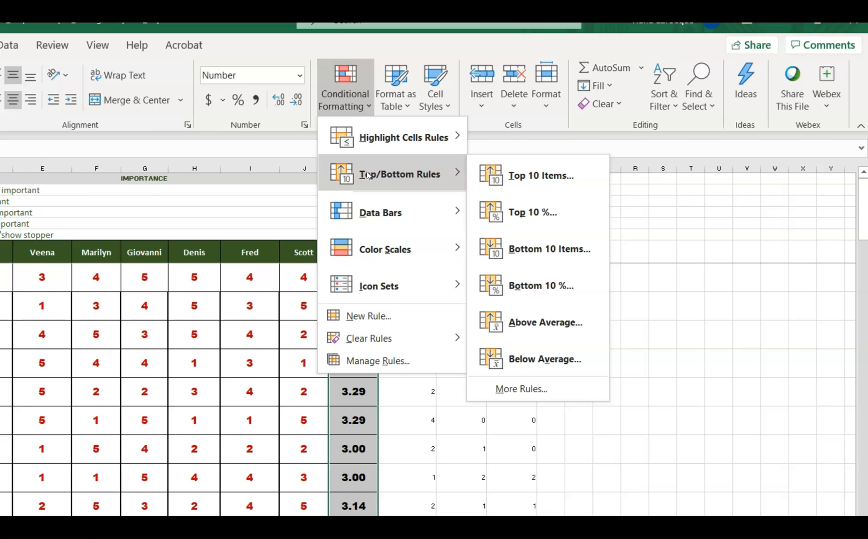
{"action": "left_click", "coordinate": [540, 177]}
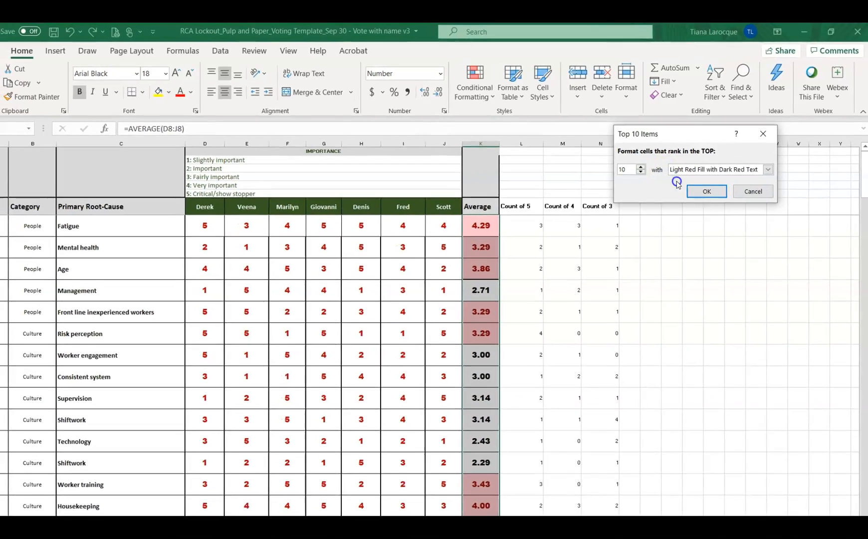
{"action": "left_click", "coordinate": [696, 190]}
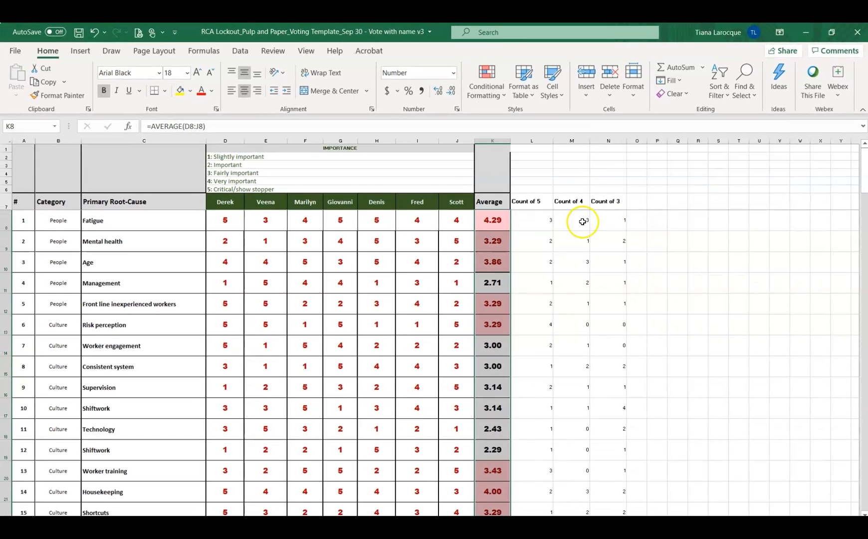
{"action": "left_click", "coordinate": [526, 246]}
Examine the highlighted averages down the root-cause list and return to Fatigue's average in K8.
{"action": "scroll", "coordinate": [537, 240], "scroll_direction": "down", "scroll_amount": 2}
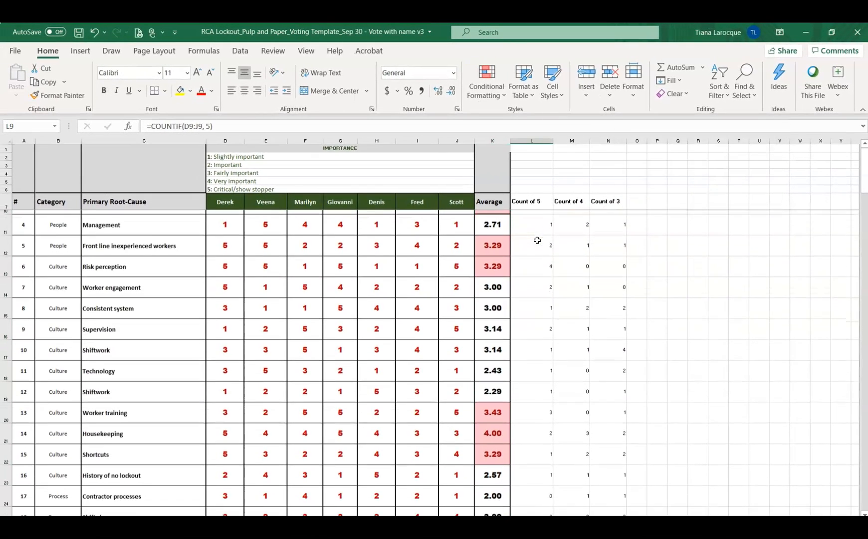
{"action": "scroll", "coordinate": [537, 240], "scroll_direction": "down", "scroll_amount": 4}
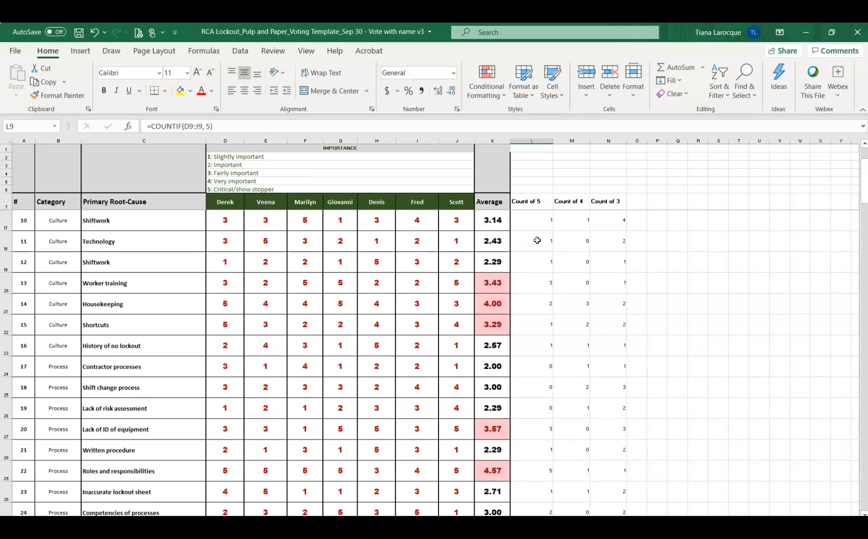
{"action": "scroll", "coordinate": [537, 240], "scroll_direction": "down", "scroll_amount": 1}
{"action": "scroll", "coordinate": [537, 241], "scroll_direction": "up", "scroll_amount": 2}
{"action": "scroll", "coordinate": [537, 240], "scroll_direction": "up", "scroll_amount": 5}
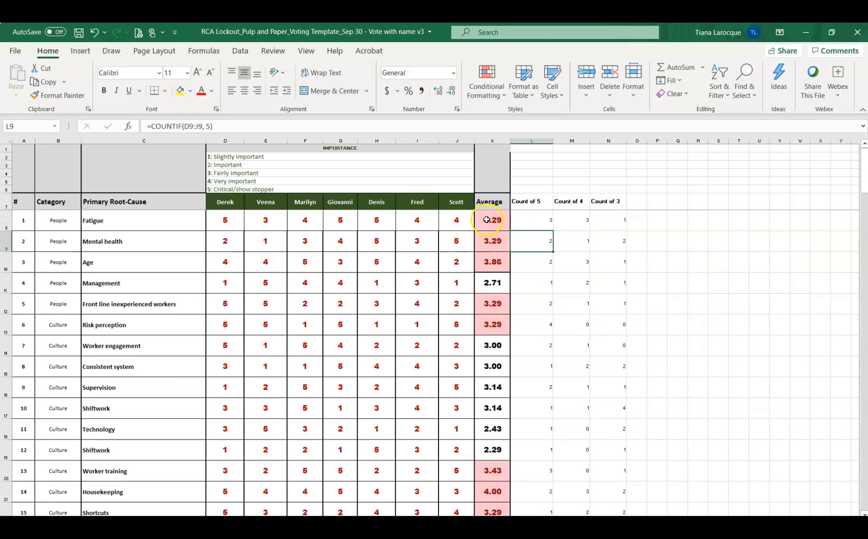
{"action": "left_click", "coordinate": [487, 219]}
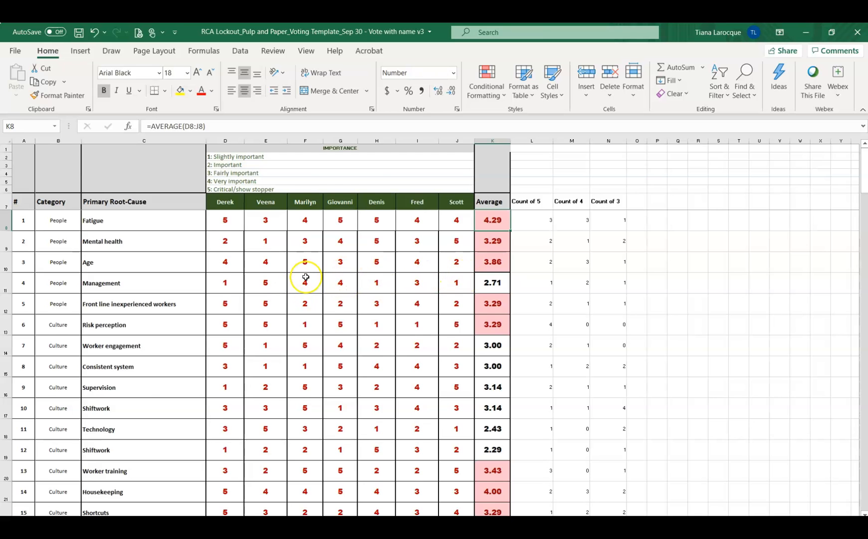
{"action": "scroll", "coordinate": [305, 277], "scroll_direction": "down", "scroll_amount": 2}
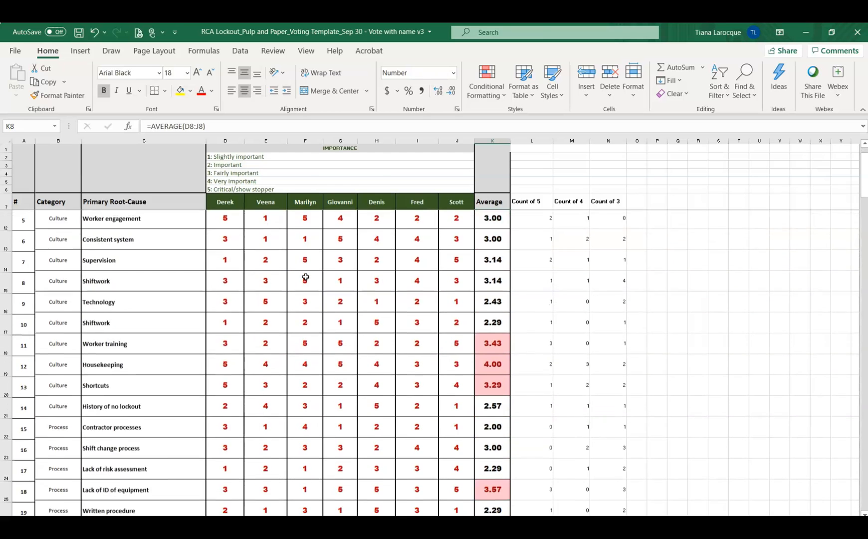
{"action": "scroll", "coordinate": [305, 277], "scroll_direction": "up", "scroll_amount": 2}
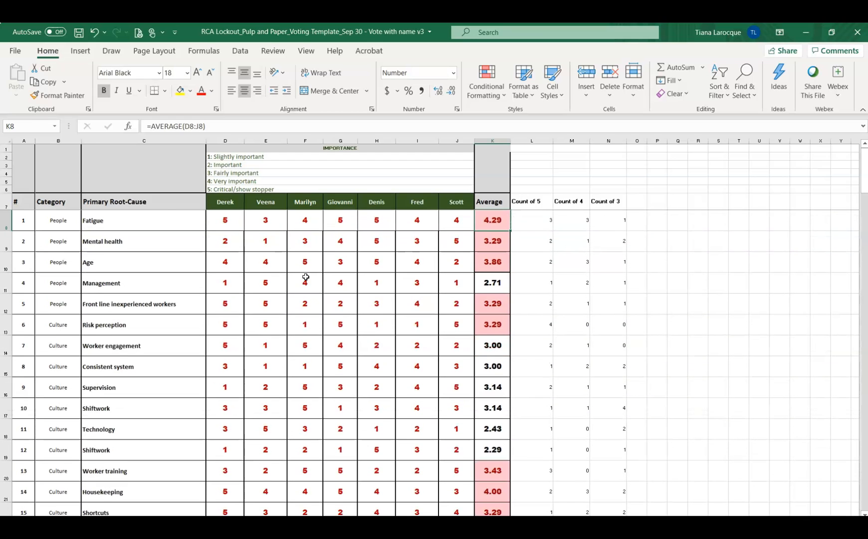